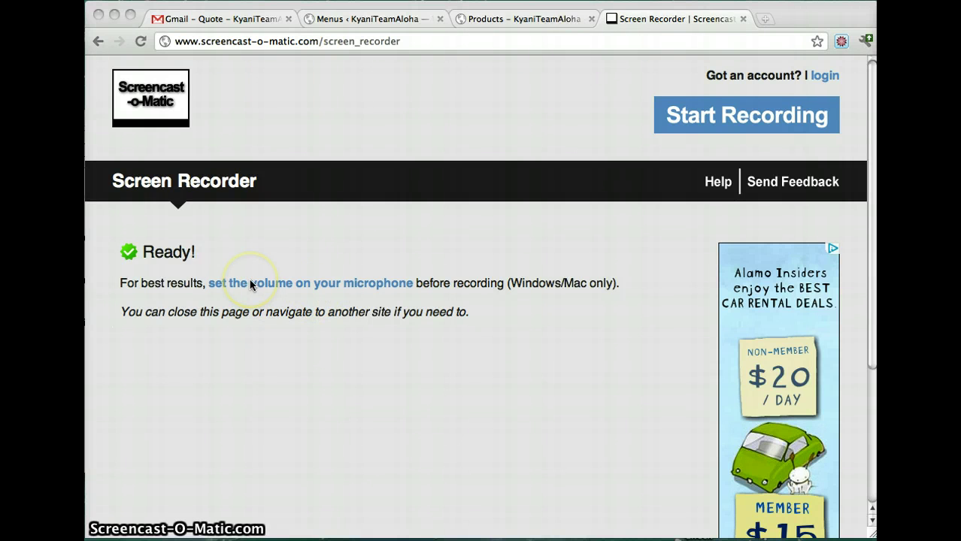
# Open the Kyani Team Aloha site's home page and look over its banner slideshow and welcome text.
pyautogui.click(520, 22)
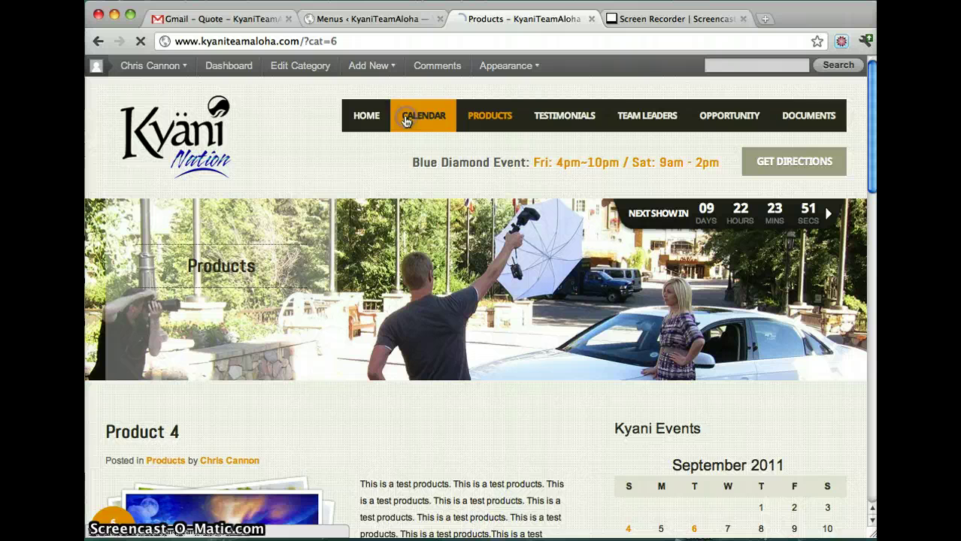
pyautogui.click(363, 115)
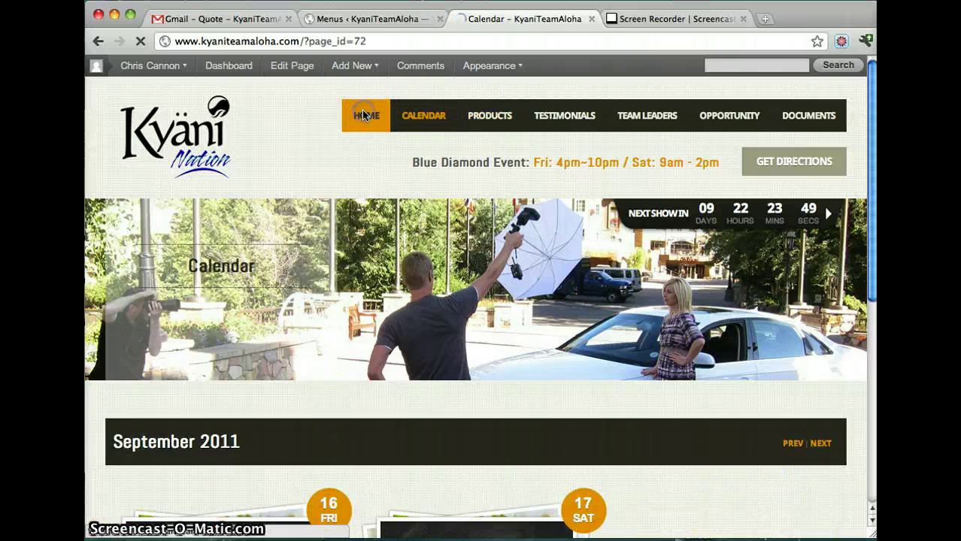
pyautogui.scroll(-5, 500, 226)
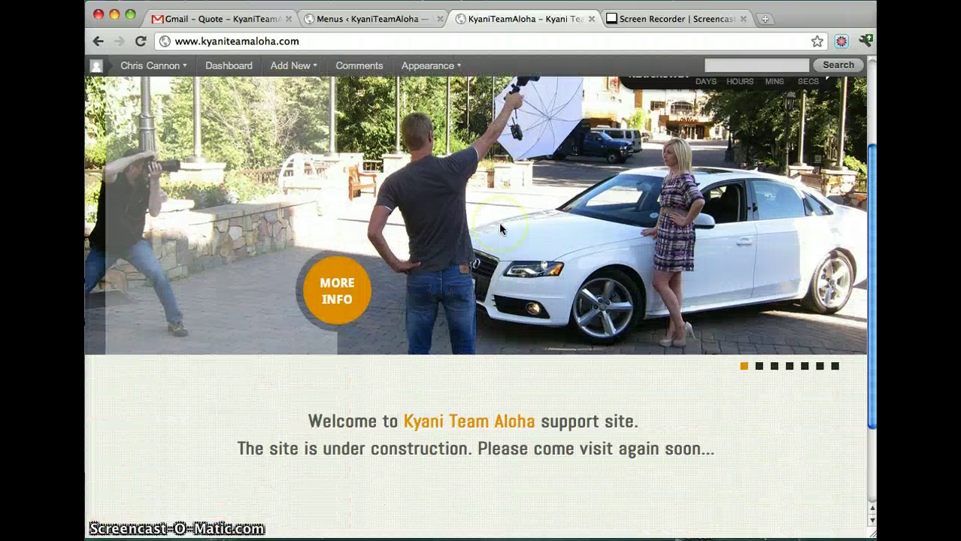
pyautogui.scroll(5, 500, 226)
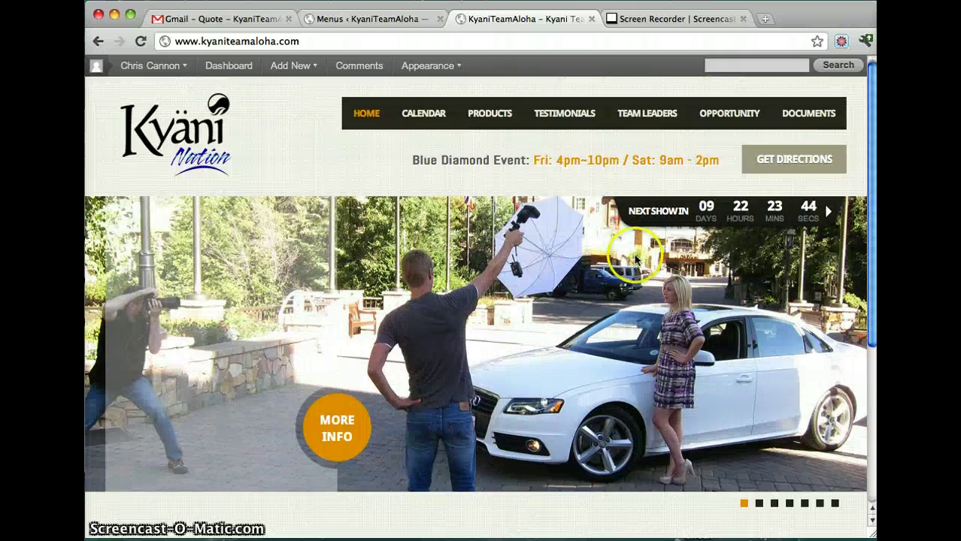
pyautogui.scroll(-3, 758, 291)
pyautogui.scroll(3, 581, 261)
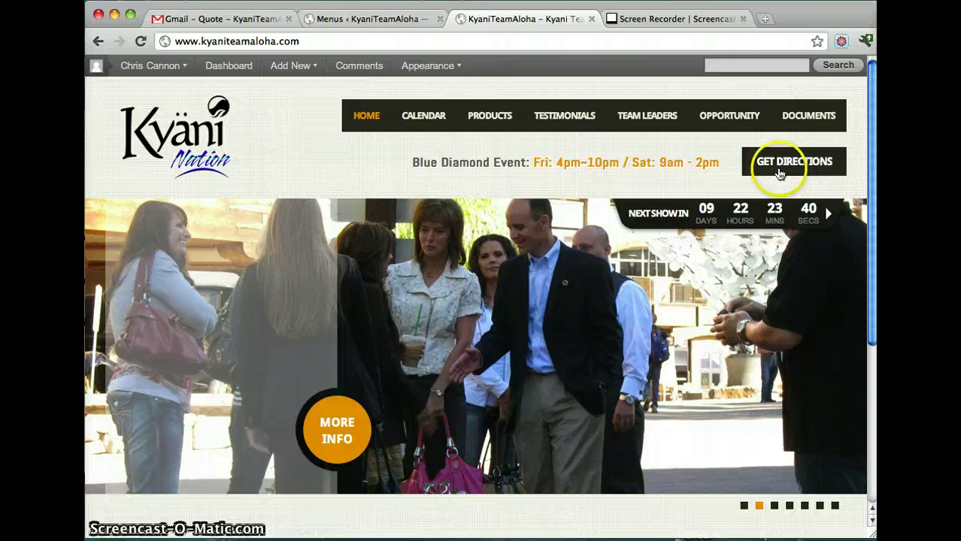
# View the site's directions window with its map and contact details, and close it.
pyautogui.click(782, 172)
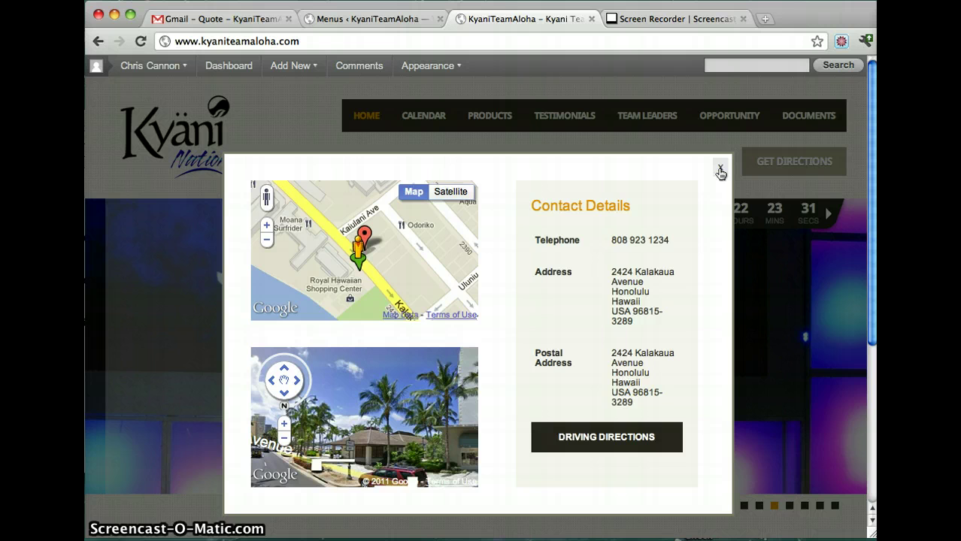
pyautogui.click(719, 173)
pyautogui.click(115, 281)
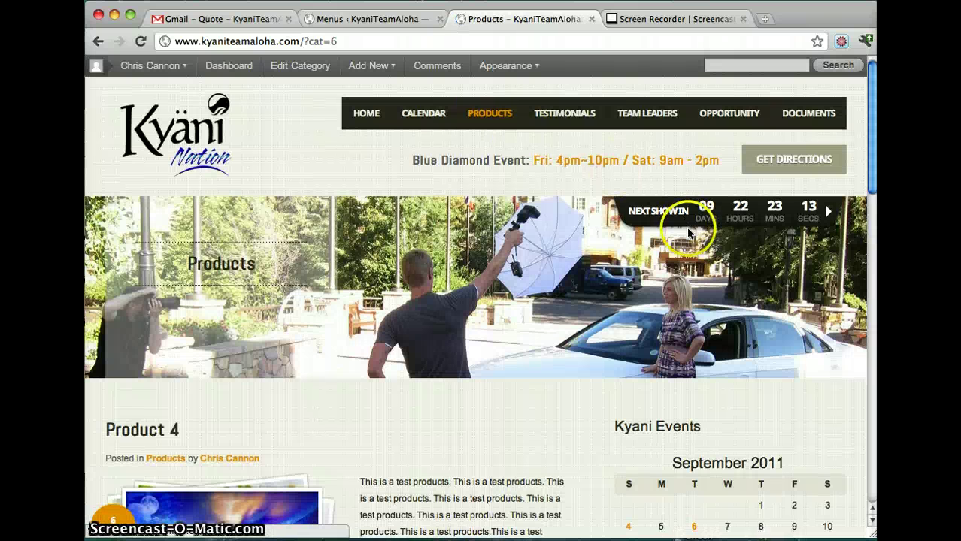
# Review the Products category listing from Product 4 down to Test Product 1.
pyautogui.scroll(-5, 692, 225)
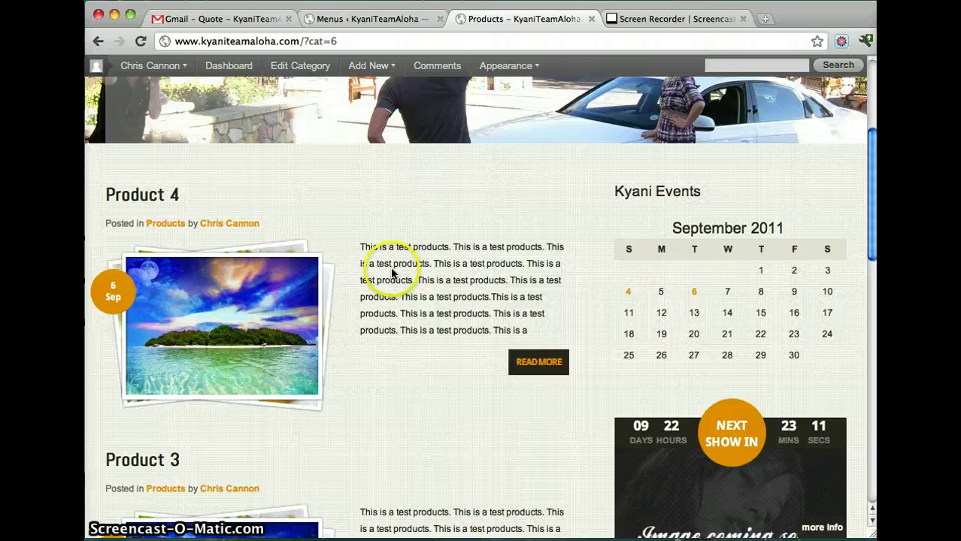
pyautogui.scroll(-2, 386, 267)
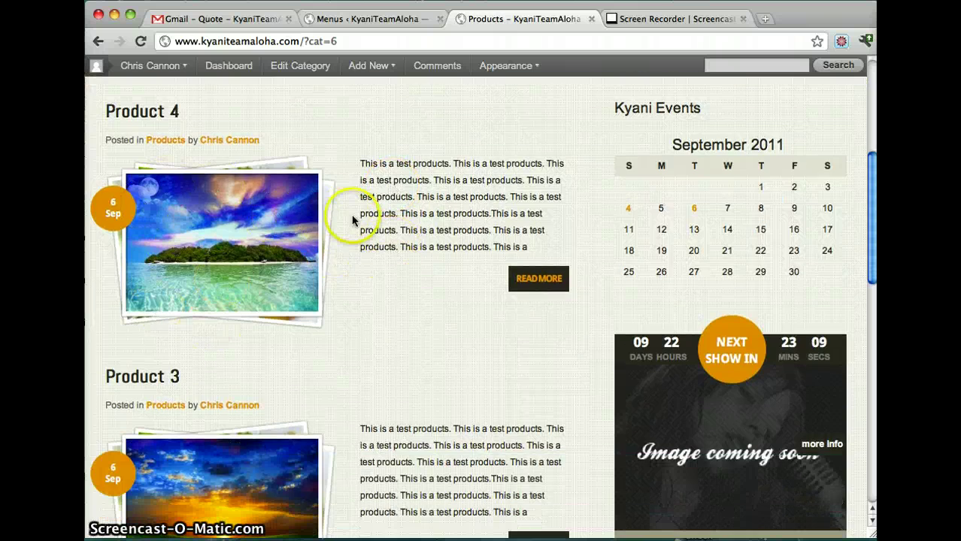
pyautogui.scroll(-5, 343, 214)
pyautogui.scroll(-5, 418, 272)
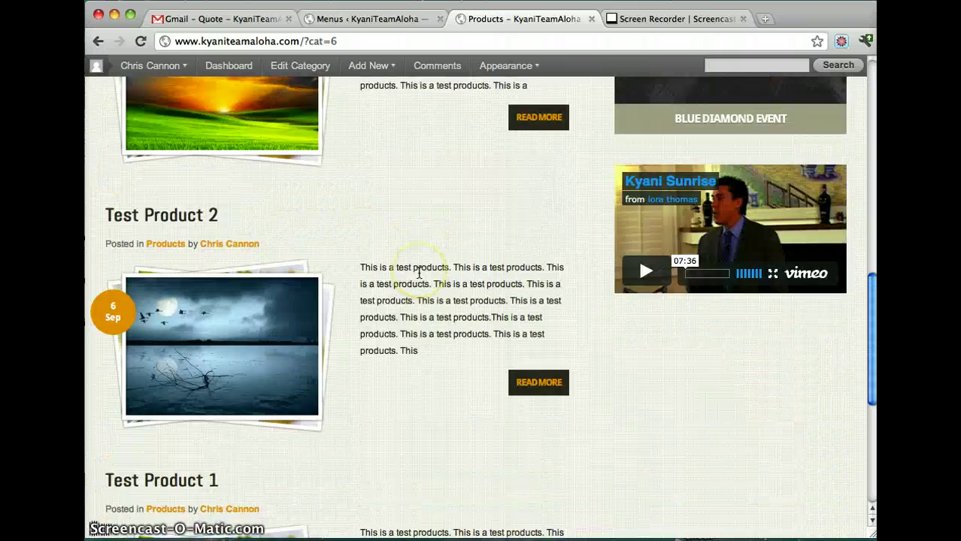
# Examine the full Product 4 post with its description and reply form, and return to the Products listing.
pyautogui.scroll(9, 418, 272)
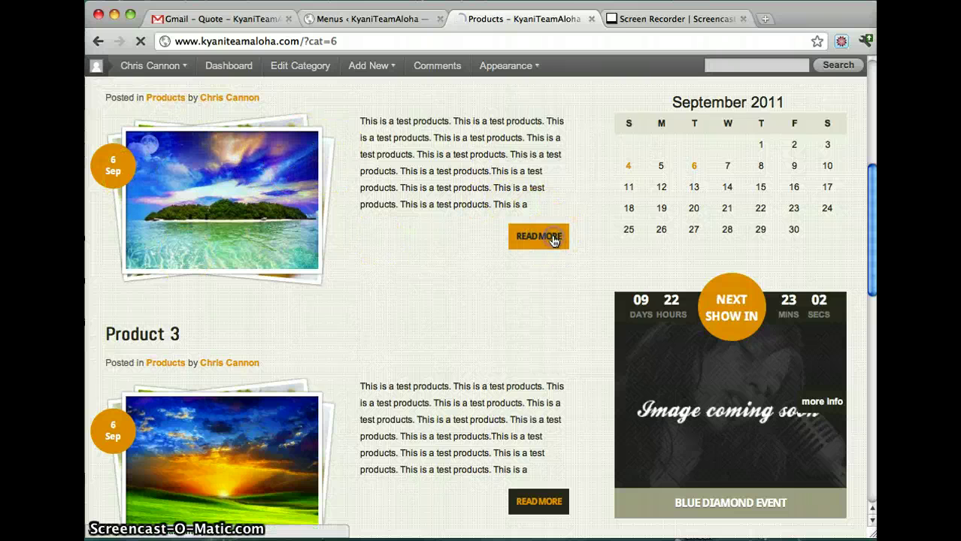
pyautogui.scroll(-5, 488, 208)
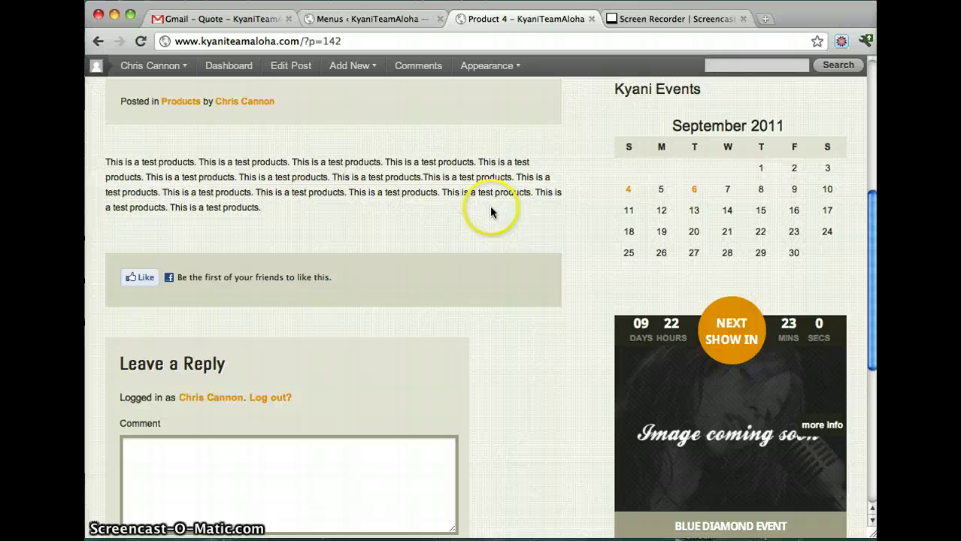
pyautogui.click(185, 167)
pyautogui.moveTo(186, 167); pyautogui.dragTo(286, 206)
pyautogui.click(286, 209)
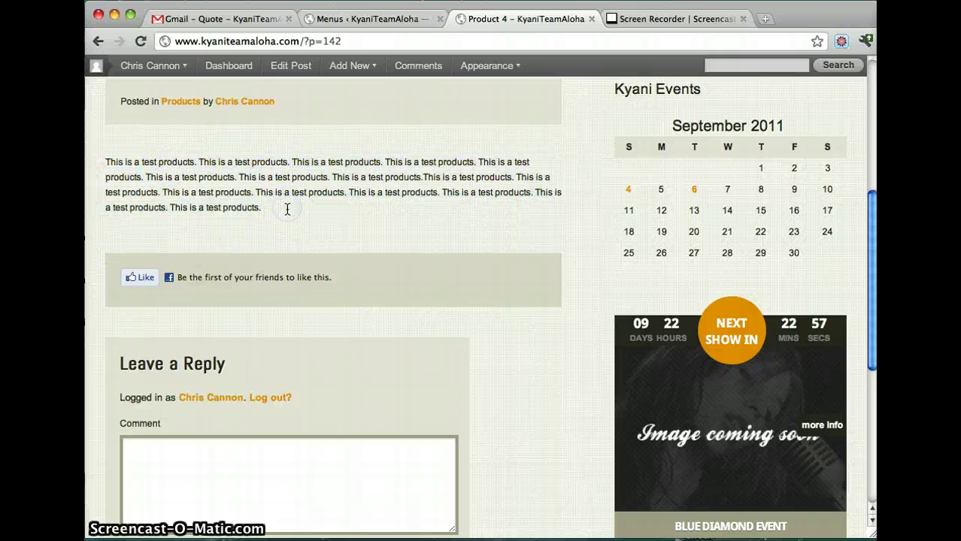
pyautogui.scroll(3, 286, 209)
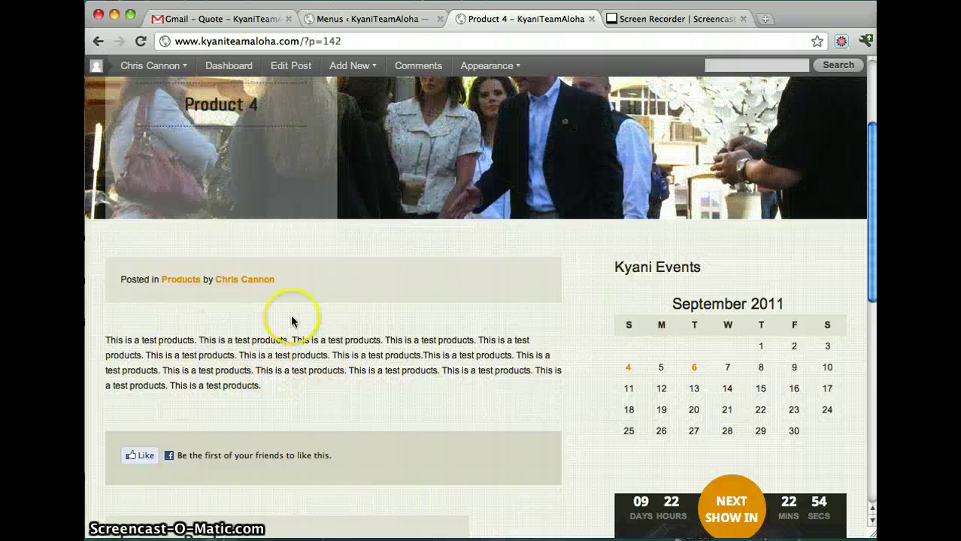
pyautogui.scroll(-4, 431, 342)
pyautogui.scroll(7, 431, 343)
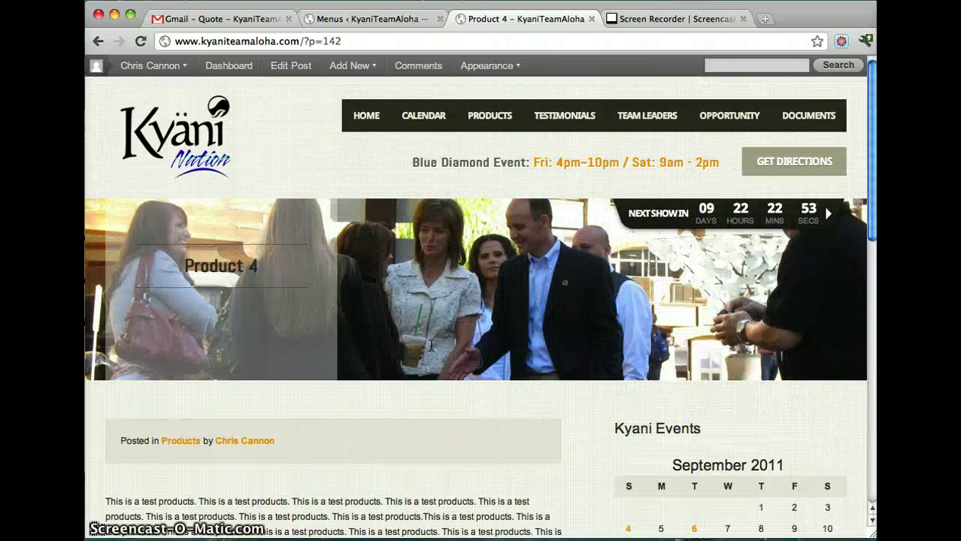
pyautogui.click(495, 120)
pyautogui.scroll(-3, 575, 260)
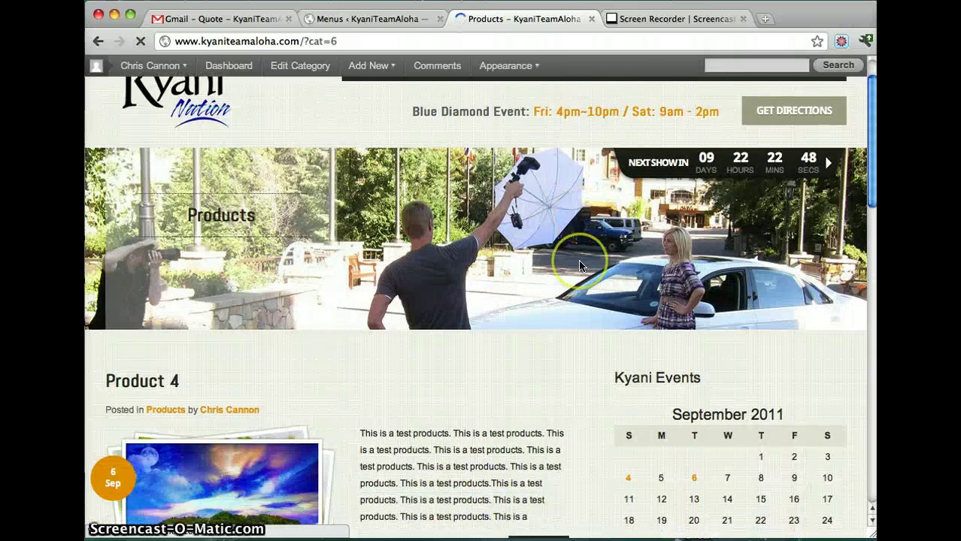
pyautogui.scroll(3, 579, 264)
# Create a new post in the site's WordPress admin and title it Product 5.
pyautogui.click(393, 21)
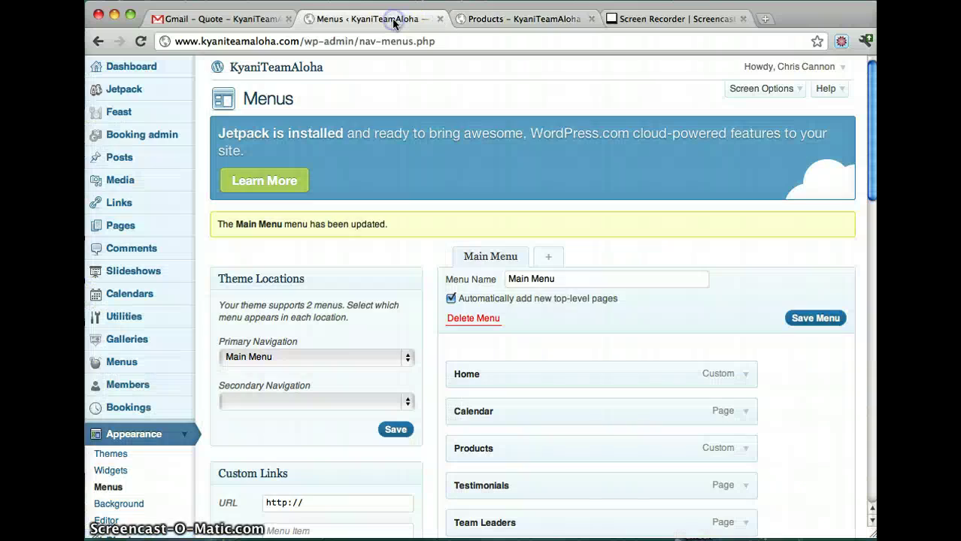
pyautogui.click(134, 67)
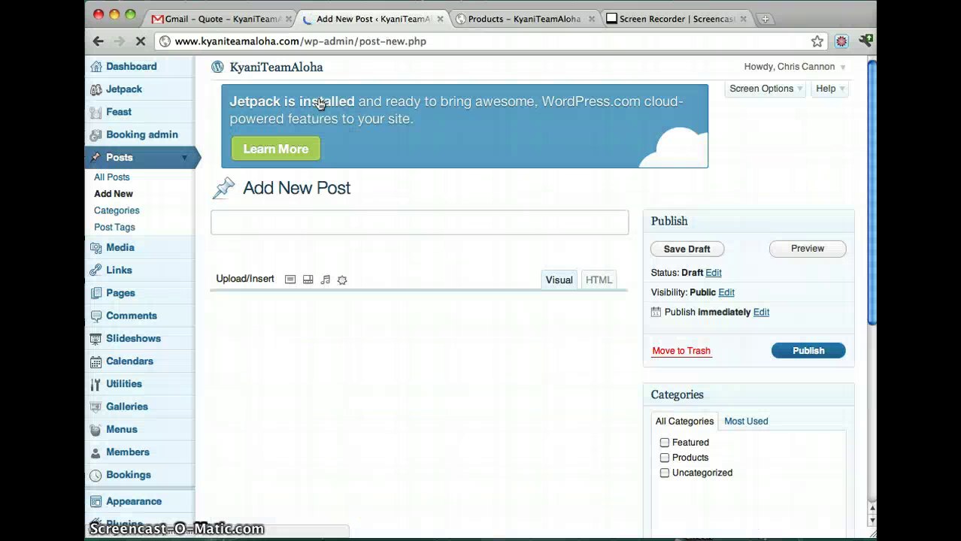
pyautogui.click(299, 246)
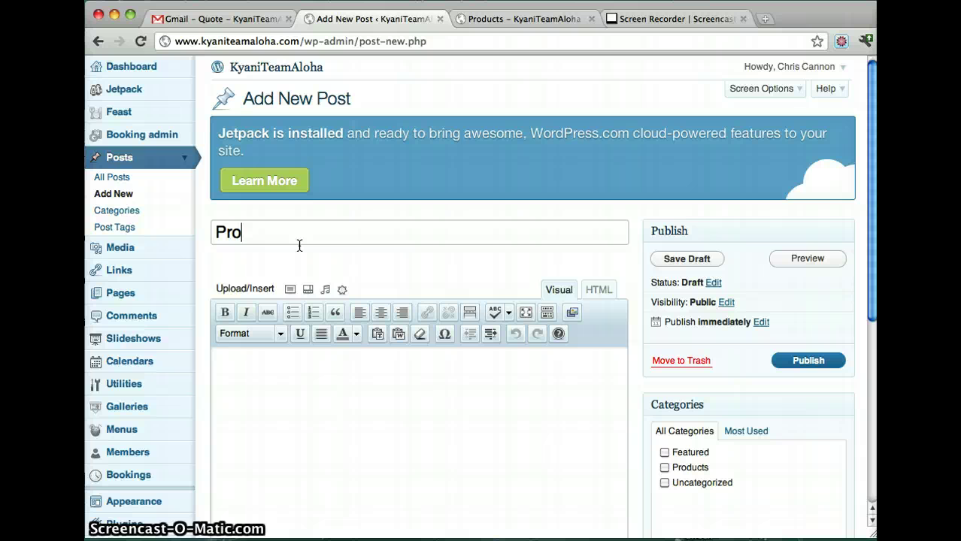
# Fill the post body with a paragraph of the sentence "Content Goes here." pasted repeatedly.
pyautogui.click(461, 446)
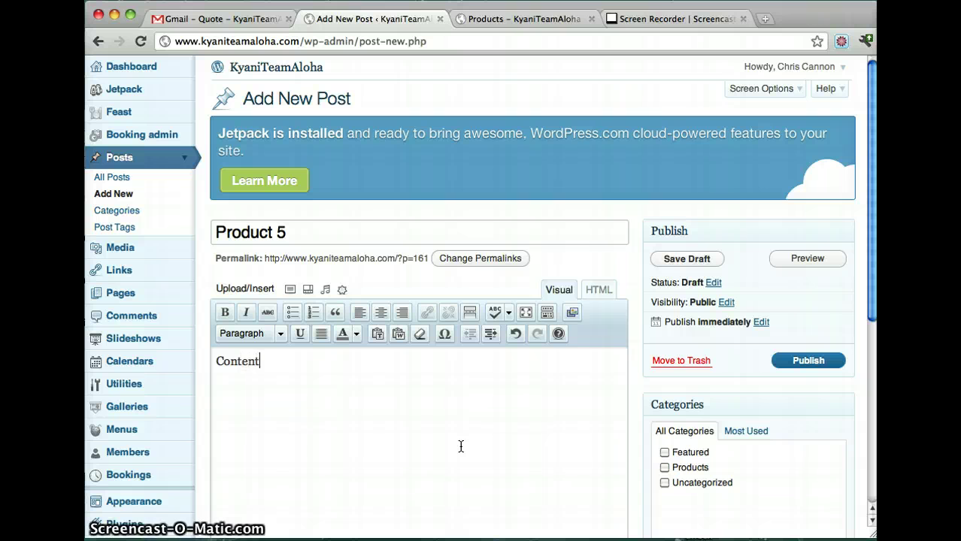
pyautogui.click(515, 447)
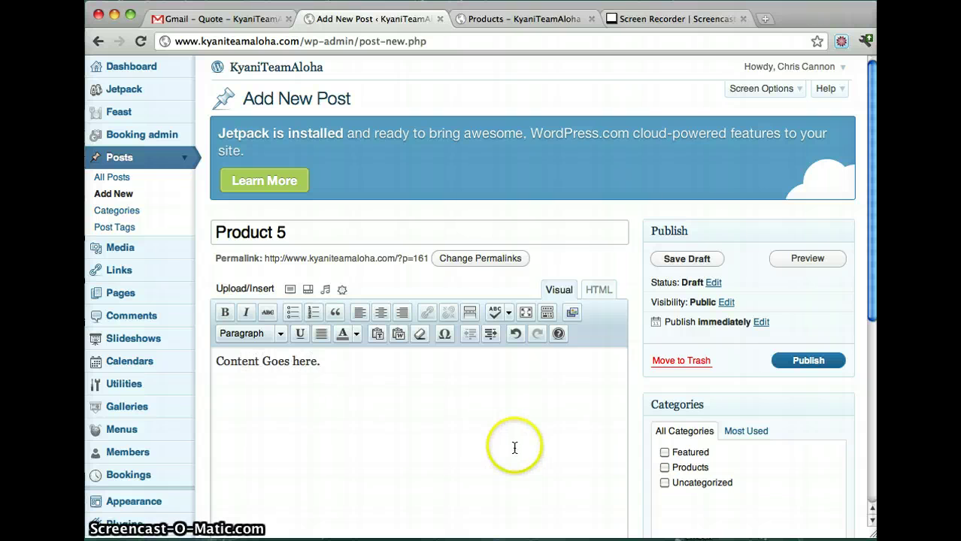
pyautogui.tripleClick(418, 384)
pyautogui.click(132, 320)
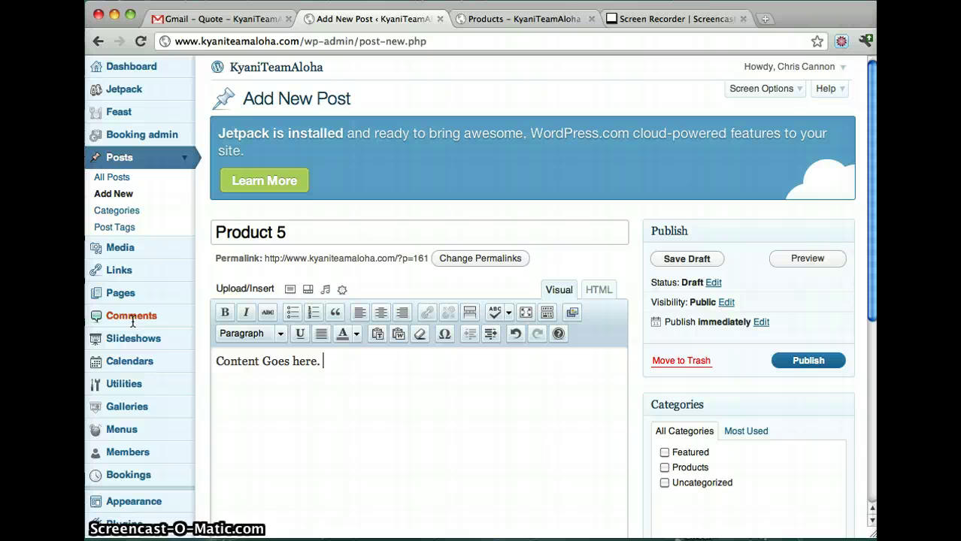
pyautogui.press('super+v')
pyautogui.press('super+v')
pyautogui.press('super+v')
pyautogui.press('super+v')
pyautogui.press('super+v')
pyautogui.press('super+v')
pyautogui.press('super+v')
pyautogui.press('super+v')
pyautogui.press('super+v')
pyautogui.press('super+v')
pyautogui.press('super+v')
pyautogui.press('super+v')
pyautogui.press('super+v')
pyautogui.press('super+v')
pyautogui.press('super+v')
pyautogui.press('super+v')
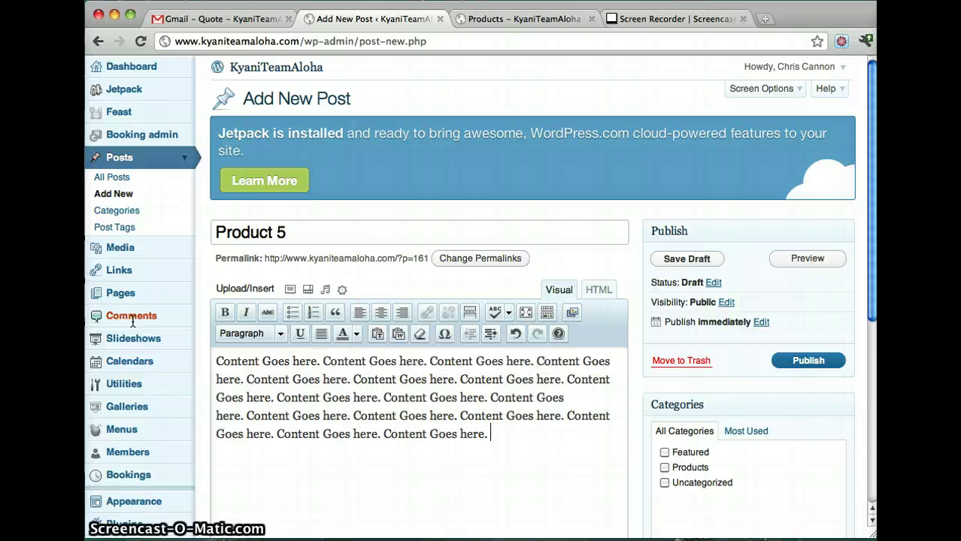
pyautogui.press('super+v')
pyautogui.press('super+v')
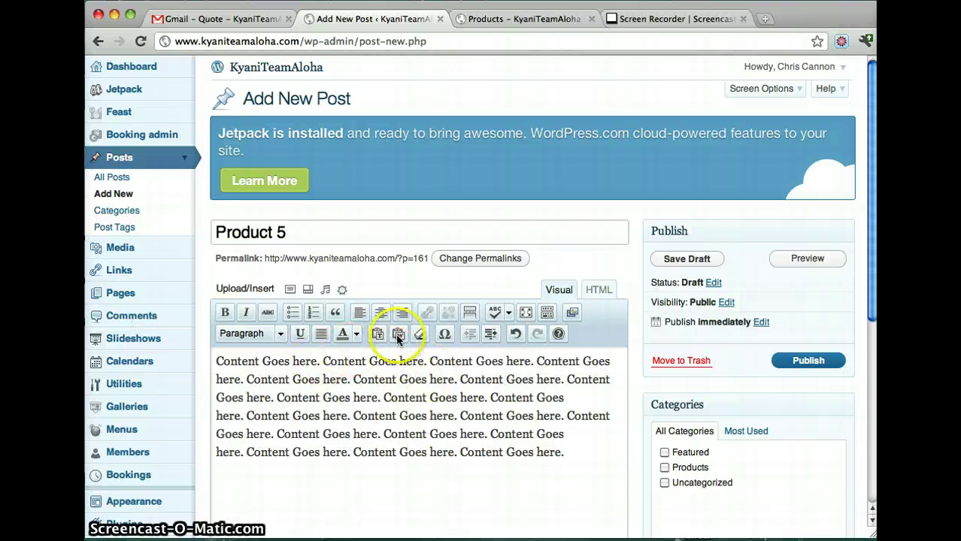
# Check how images and text are laid out in the live Products listing, and return to the Product 5 draft's body text.
pyautogui.click(551, 20)
pyautogui.scroll(-4, 564, 188)
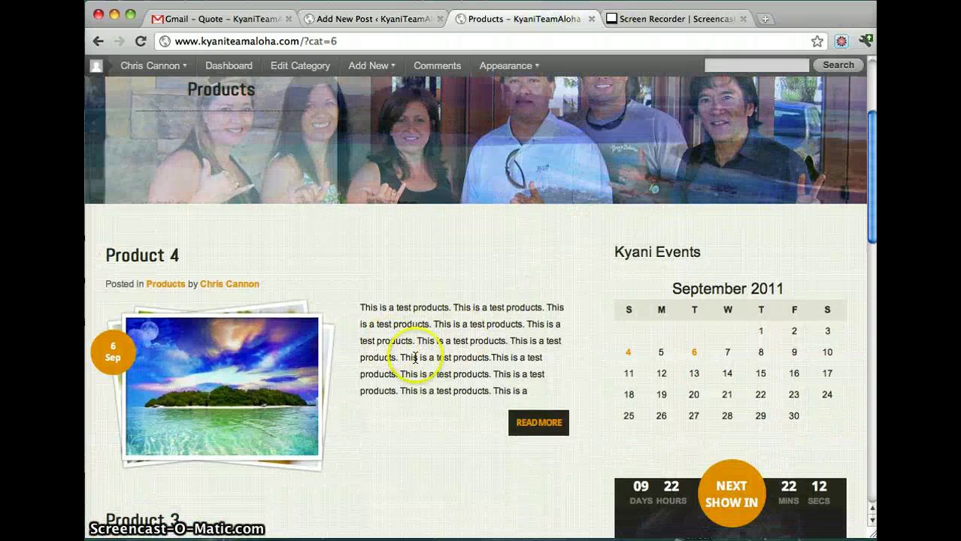
pyautogui.click(374, 18)
pyautogui.scroll(-2, 535, 339)
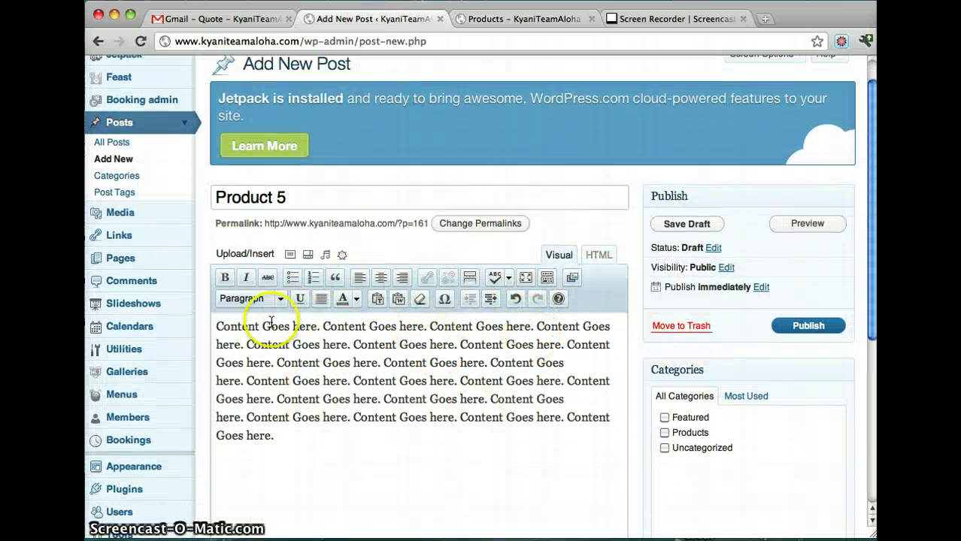
pyautogui.click(218, 329)
pyautogui.moveTo(256, 329); pyautogui.dragTo(225, 331)
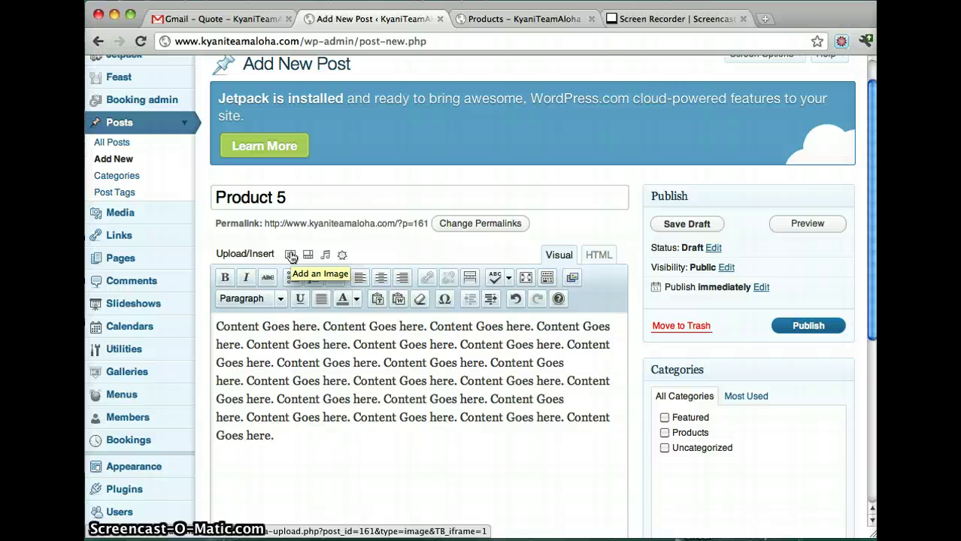
# Assign the post to the Products category and upload 1amazing2.jpg from the computer as its featured image.
pyautogui.scroll(-1, 774, 421)
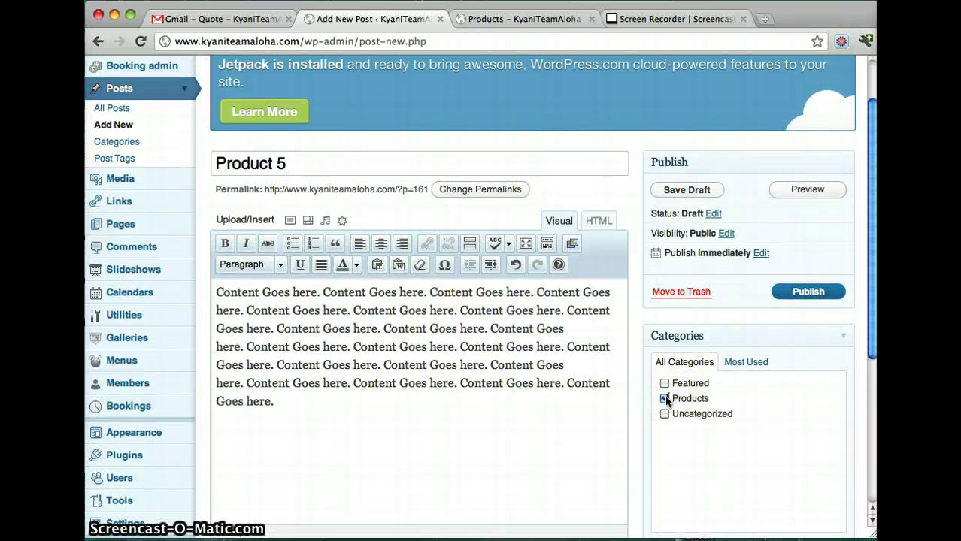
pyautogui.scroll(-5, 770, 308)
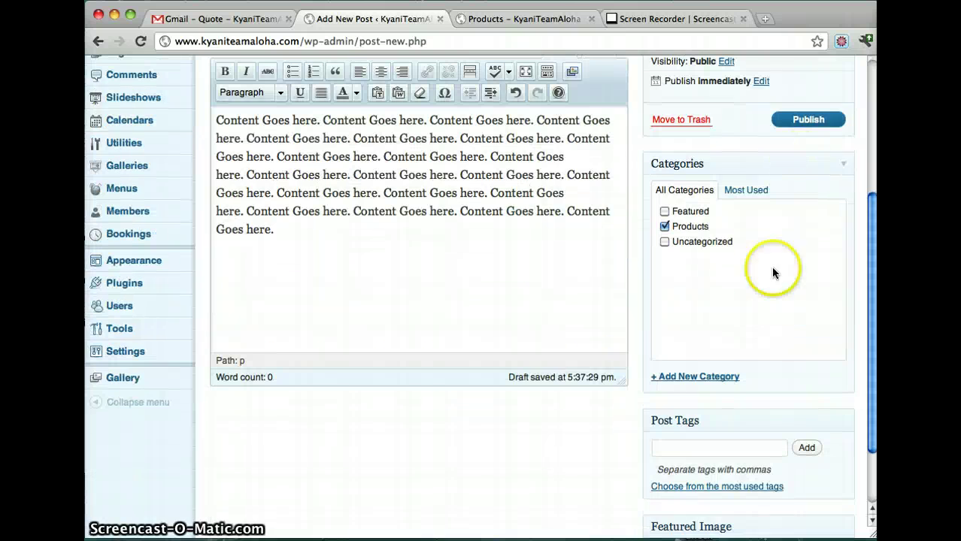
pyautogui.scroll(-3, 772, 273)
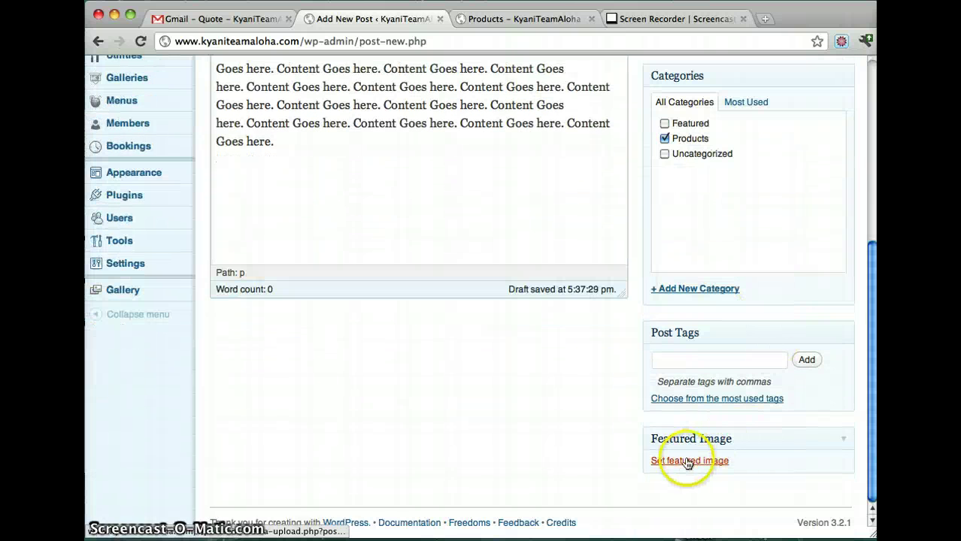
pyautogui.click(687, 461)
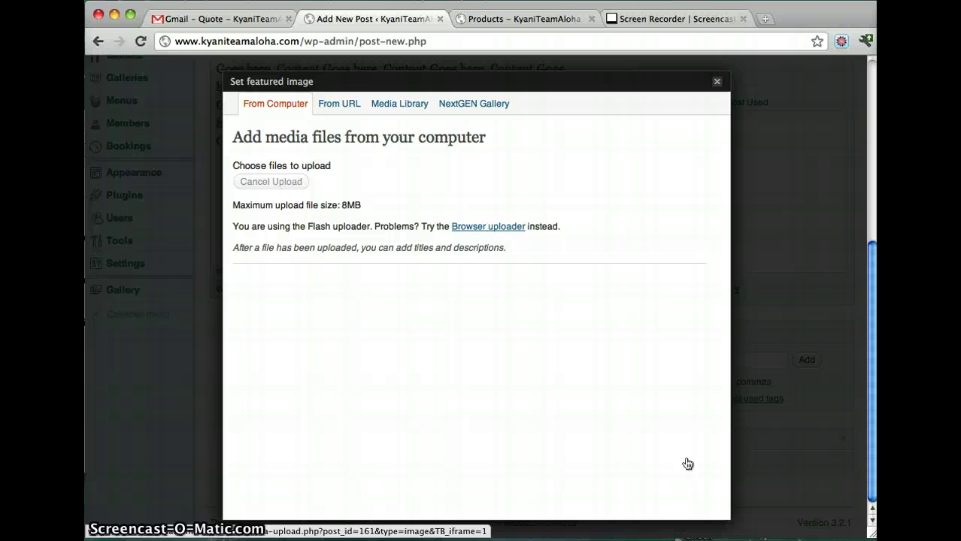
pyautogui.click(386, 172)
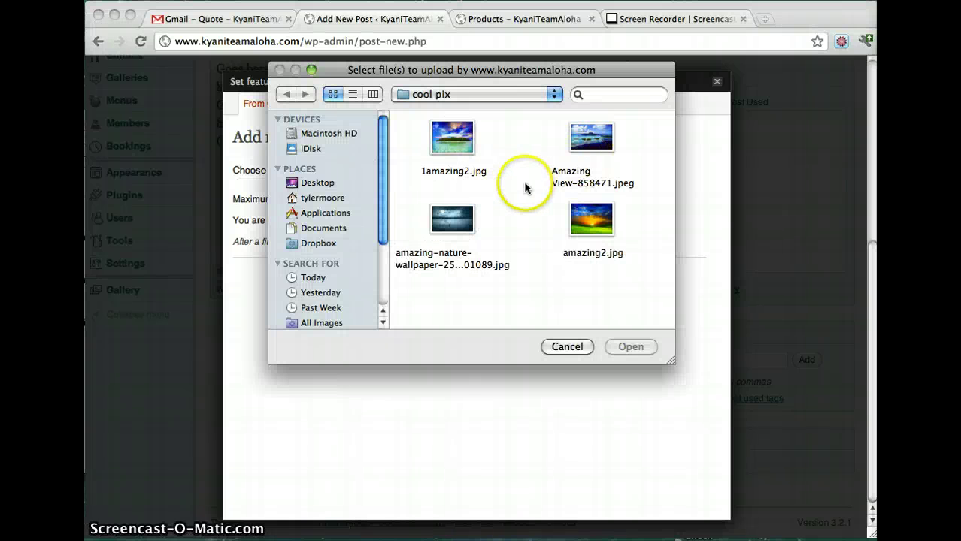
pyautogui.click(464, 143)
pyautogui.click(636, 347)
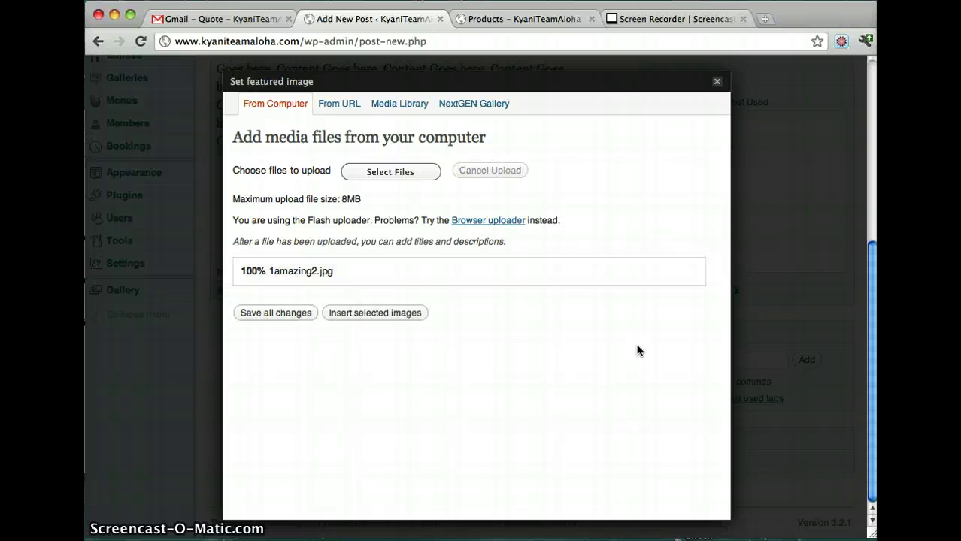
pyautogui.scroll(-3, 541, 346)
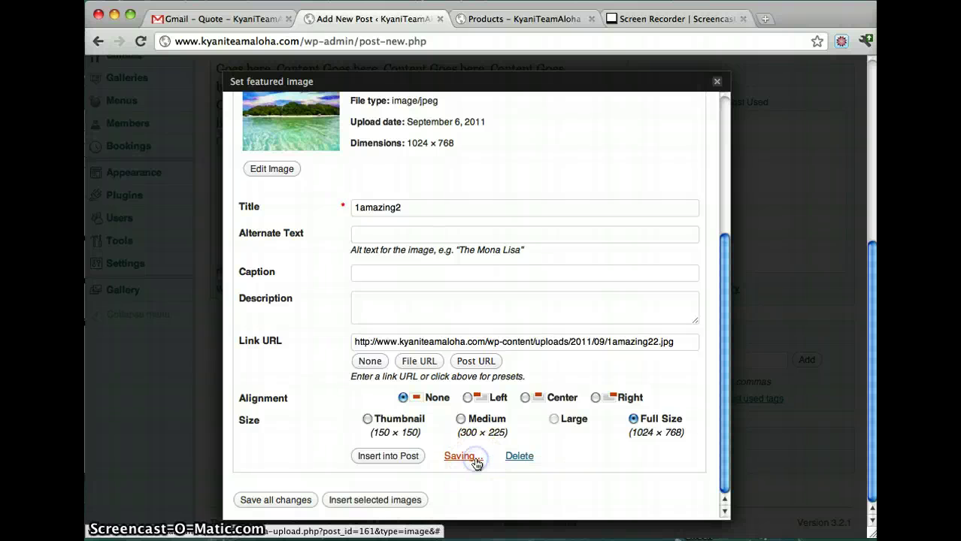
pyautogui.click(716, 81)
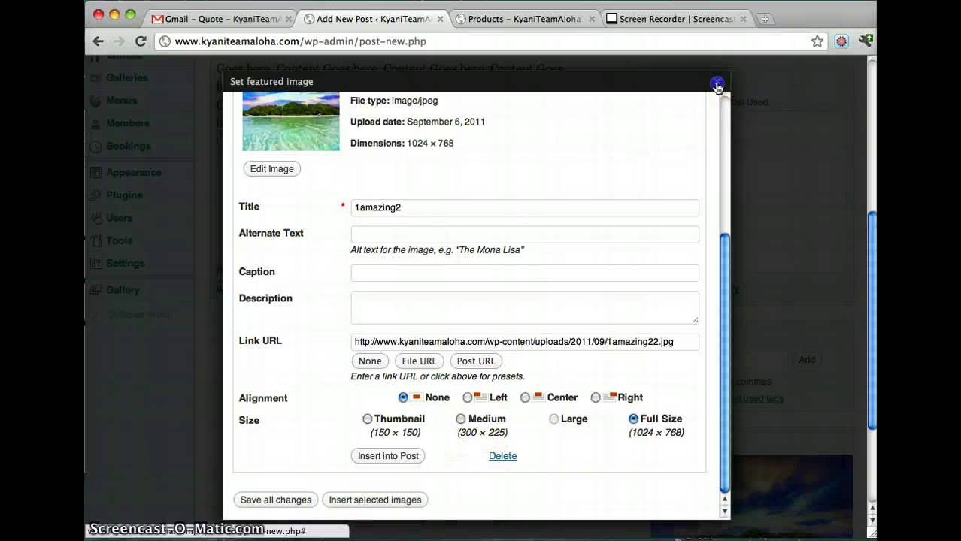
# Close the featured image dialog and publish the Product 5 post.
pyautogui.scroll(5, 770, 226)
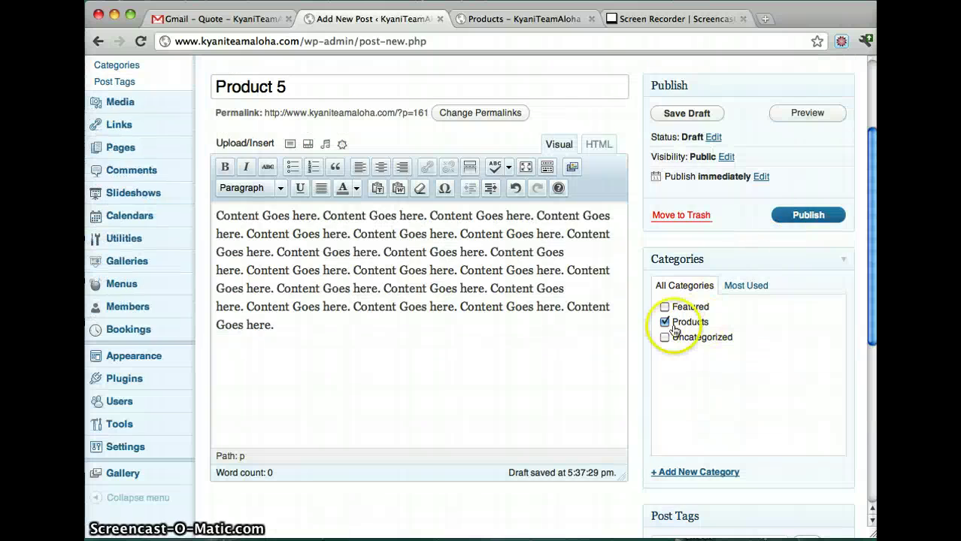
pyautogui.scroll(3, 775, 307)
pyautogui.click(805, 315)
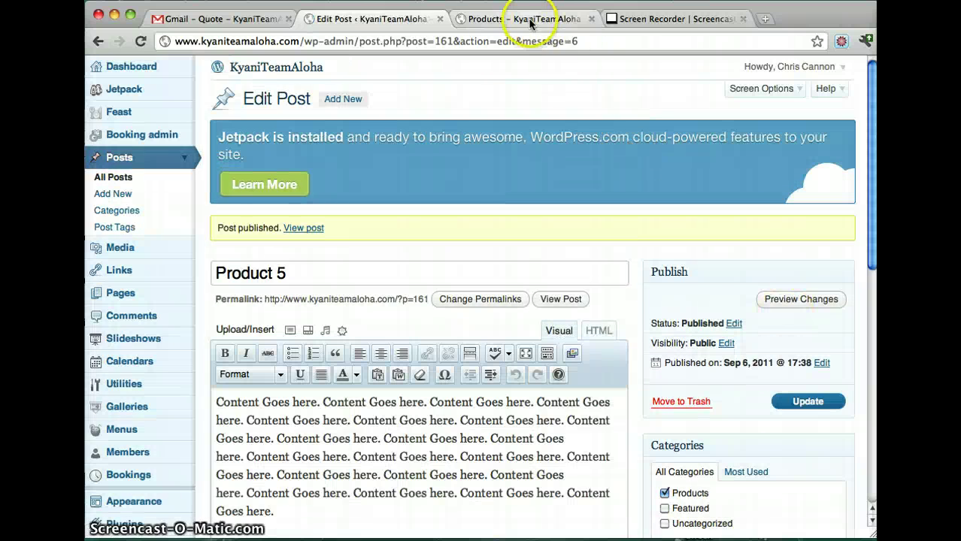
# Open the Products page on the live site and check how Product 5's image and text are listed.
pyautogui.click(526, 20)
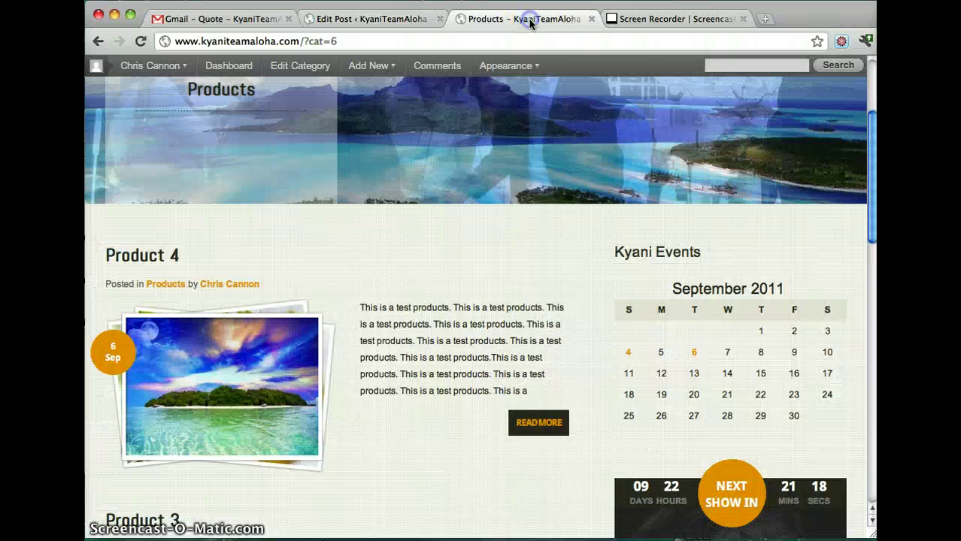
pyautogui.scroll(5, 360, 226)
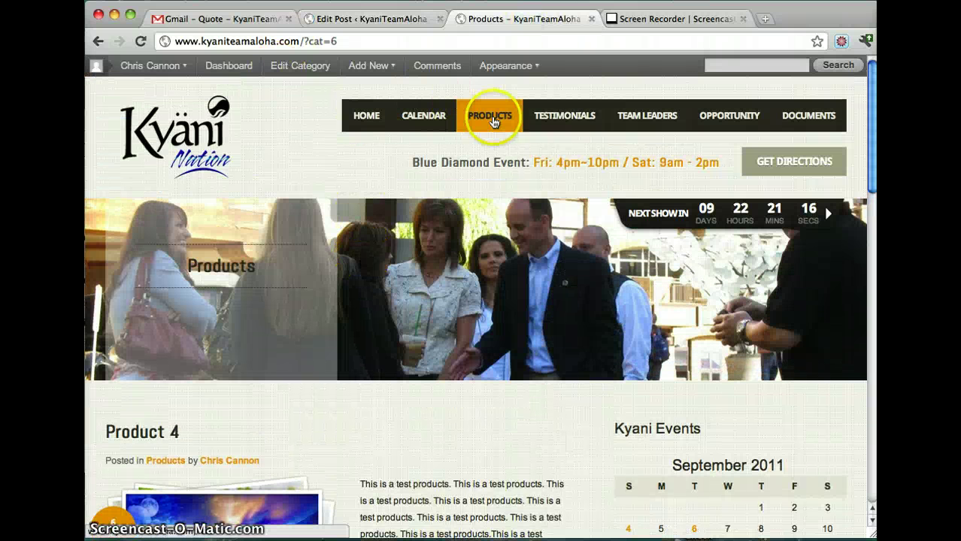
pyautogui.scroll(-3, 536, 323)
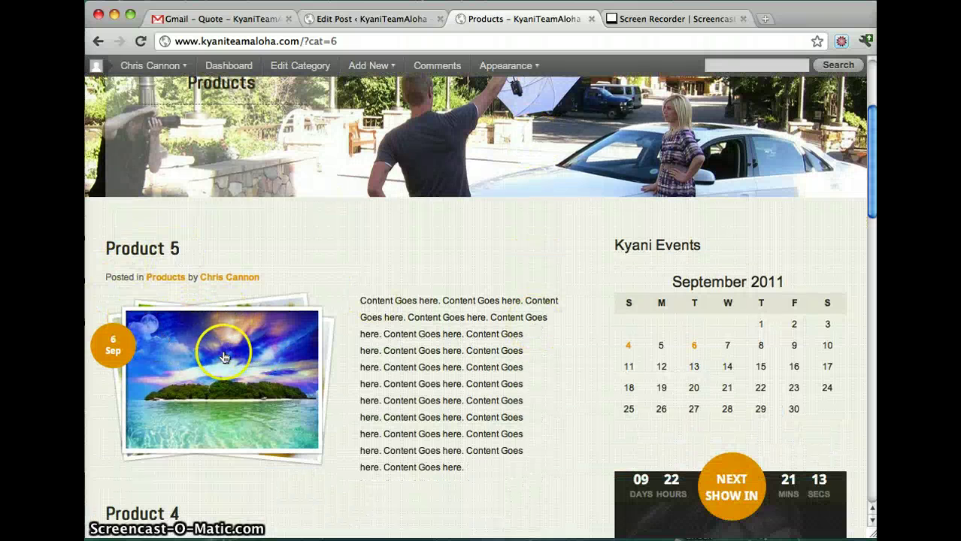
pyautogui.scroll(-3, 250, 357)
pyautogui.scroll(-2, 250, 357)
pyautogui.scroll(4, 151, 324)
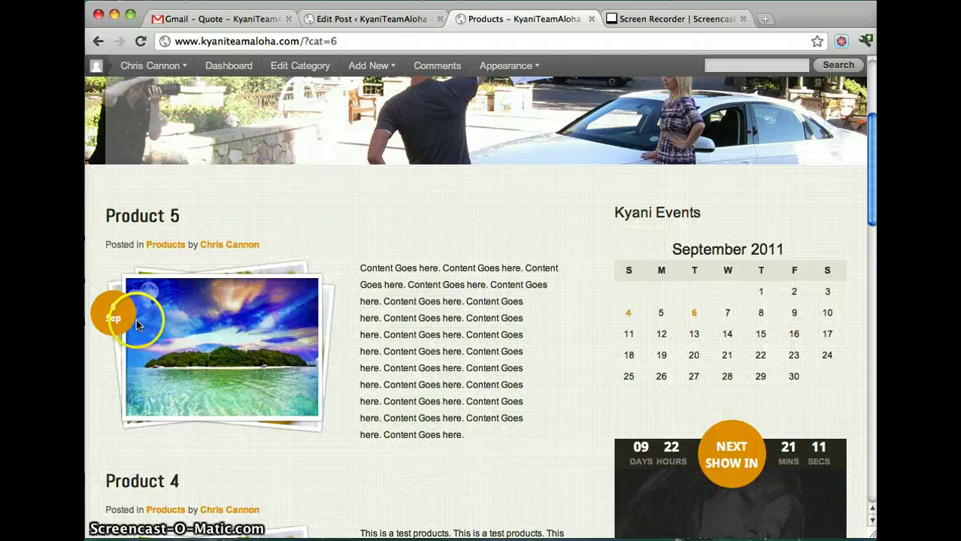
# Reload the live Products listing and look through all product entries, comparing their excerpts and Read More links.
pyautogui.click(142, 42)
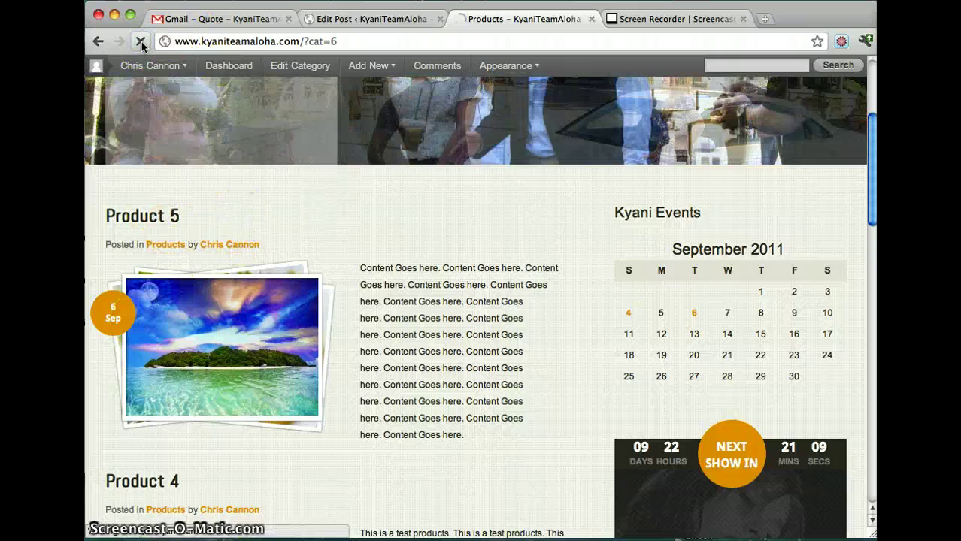
pyautogui.scroll(-5, 358, 215)
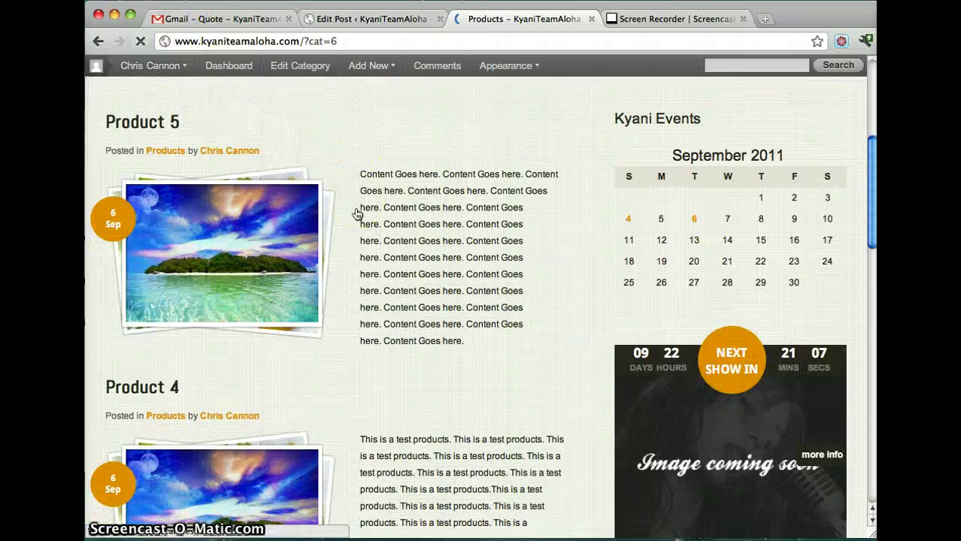
pyautogui.scroll(-3, 357, 214)
pyautogui.scroll(5, 301, 188)
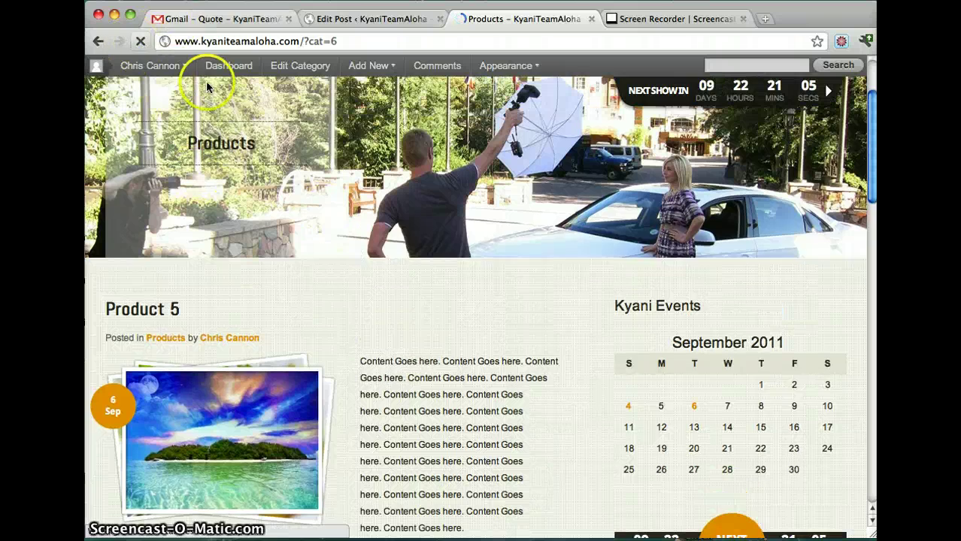
pyautogui.click(308, 39)
pyautogui.press('Return')
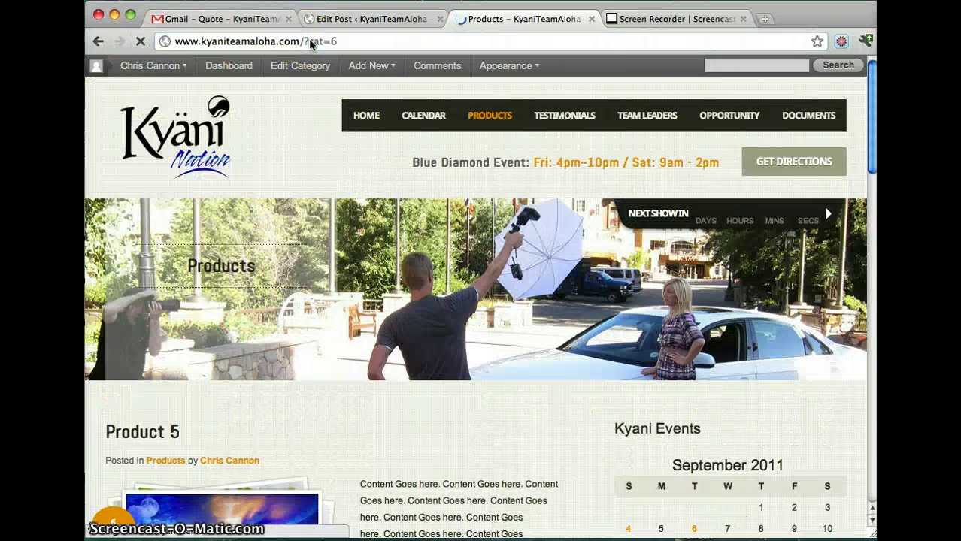
pyautogui.scroll(-13, 506, 312)
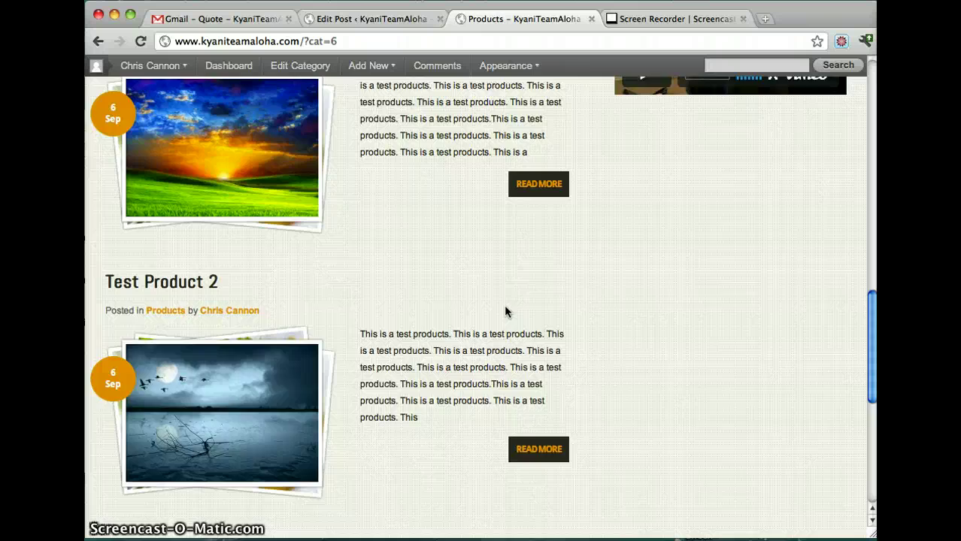
pyautogui.scroll(-5, 505, 311)
pyautogui.scroll(15, 505, 311)
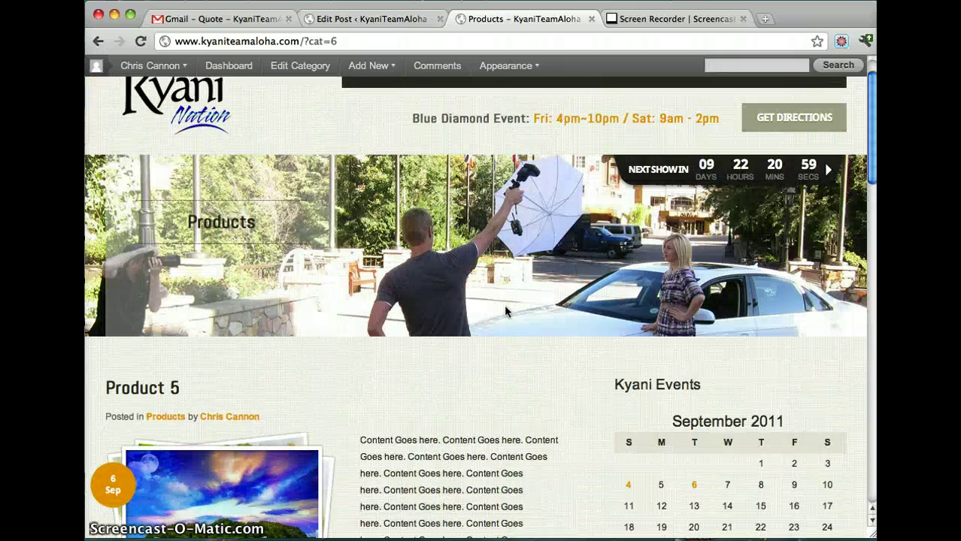
pyautogui.scroll(1, 505, 312)
# Lengthen Product 5's body by pasting a copy of its whole text after the existing paragraph, and update the post.
pyautogui.click(371, 18)
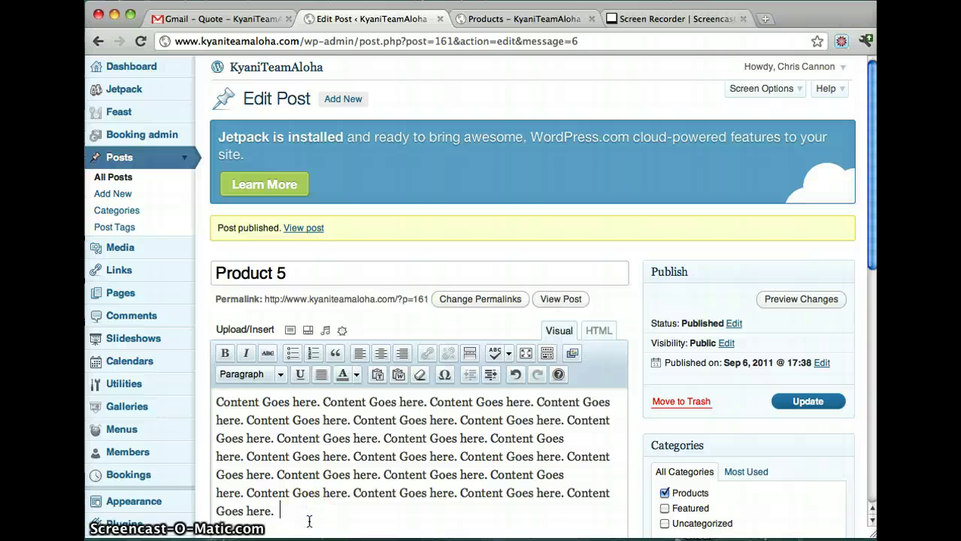
pyautogui.moveTo(270, 517); pyautogui.dragTo(194, 336)
pyautogui.hotkey('ctrl', 'c')
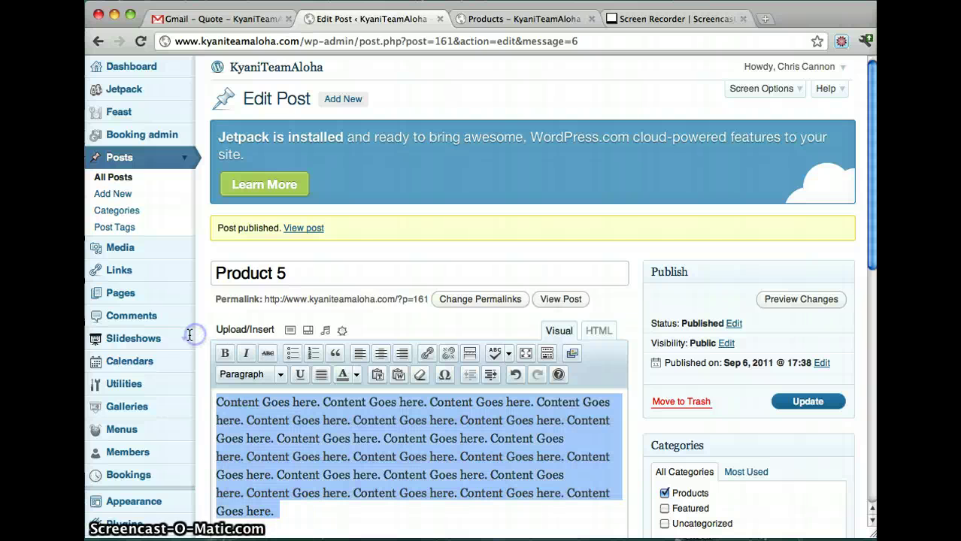
pyautogui.press('Right')
pyautogui.hotkey('ctrl', 'v')
pyautogui.click(803, 401)
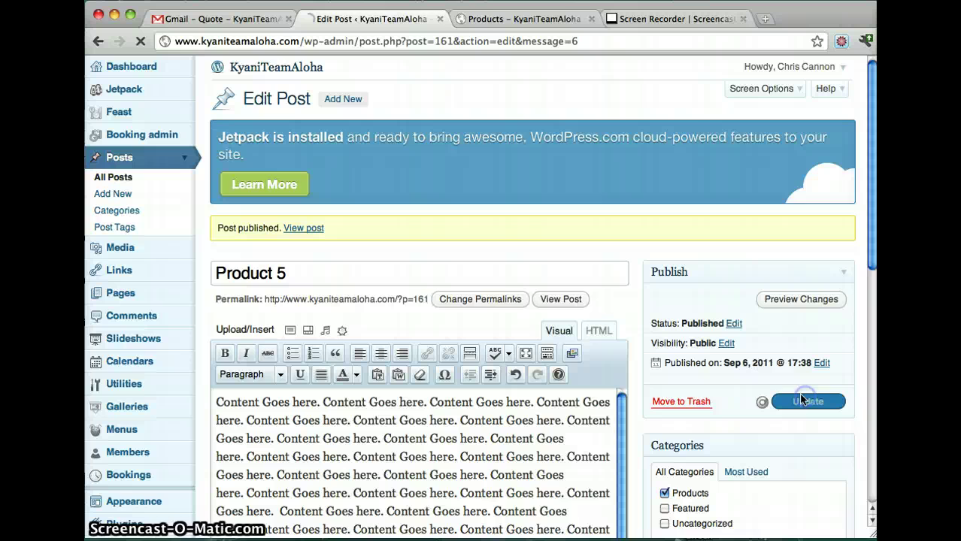
# Reload the live Products listing and check Product 5's excerpt for a Read More link.
pyautogui.click(506, 18)
pyautogui.click(316, 40)
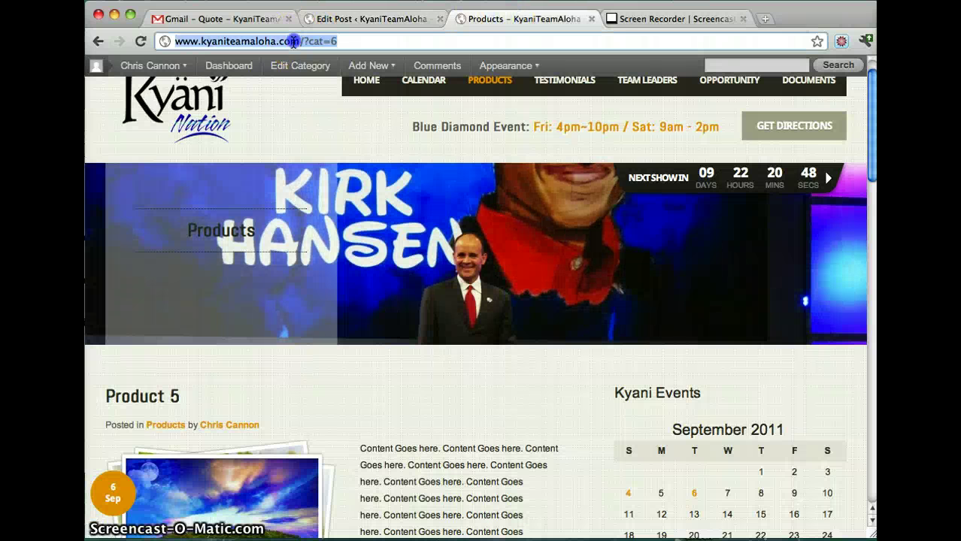
pyautogui.press('Return')
pyautogui.scroll(-5, 545, 237)
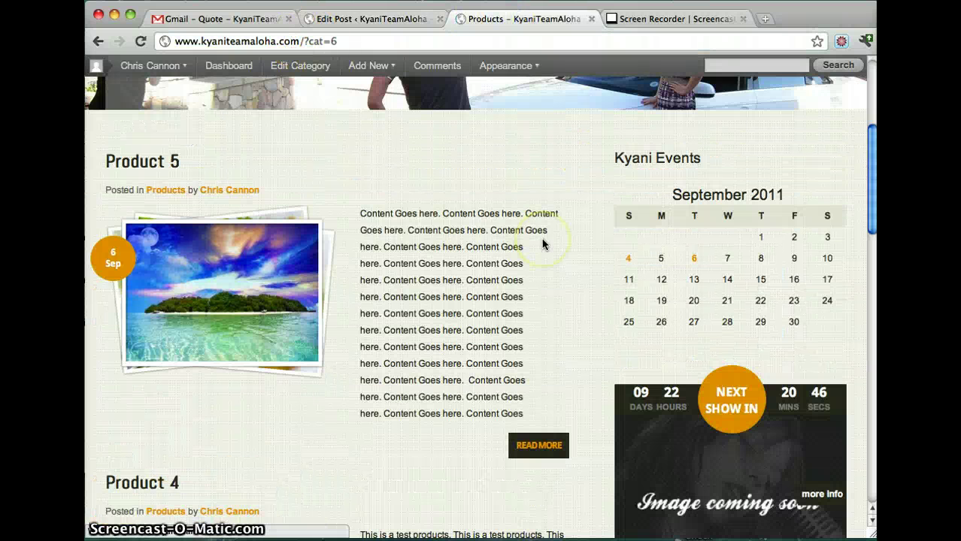
pyautogui.scroll(-4, 543, 244)
pyautogui.scroll(4, 542, 244)
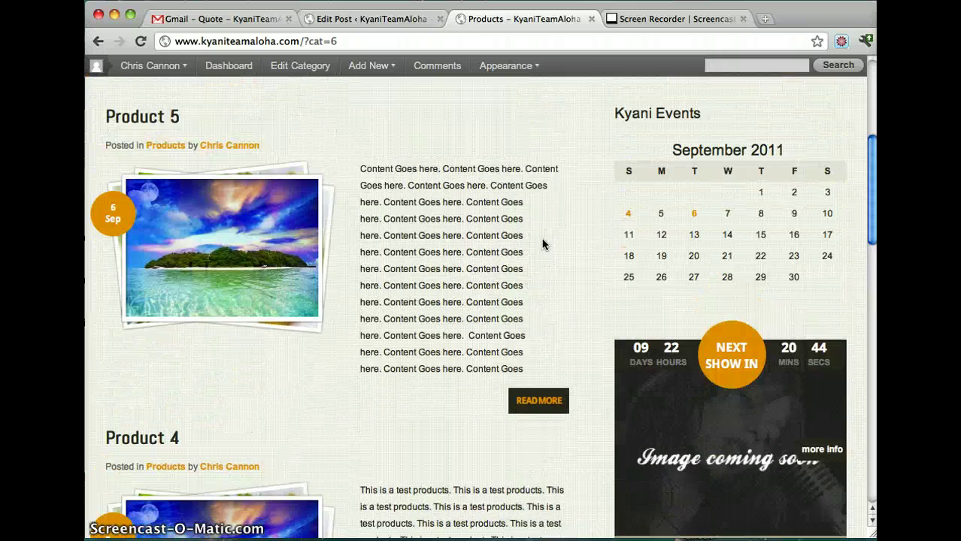
pyautogui.scroll(-3, 543, 244)
pyautogui.scroll(1, 543, 244)
pyautogui.scroll(2, 543, 245)
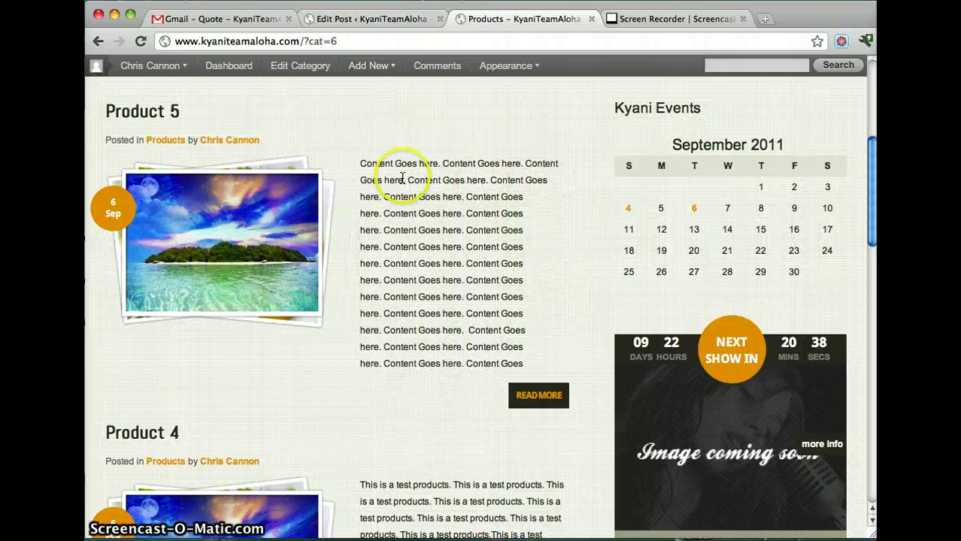
# Compare Product 5 with the other product entries and view the Kyani Sunrise video in the page's sidebar.
pyautogui.scroll(3, 432, 267)
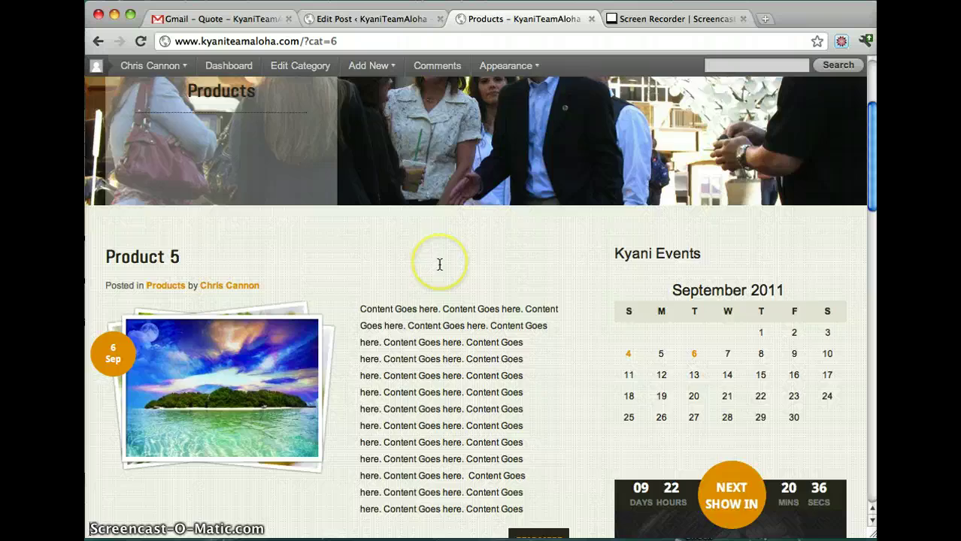
pyautogui.scroll(3, 440, 263)
pyautogui.scroll(-12, 440, 264)
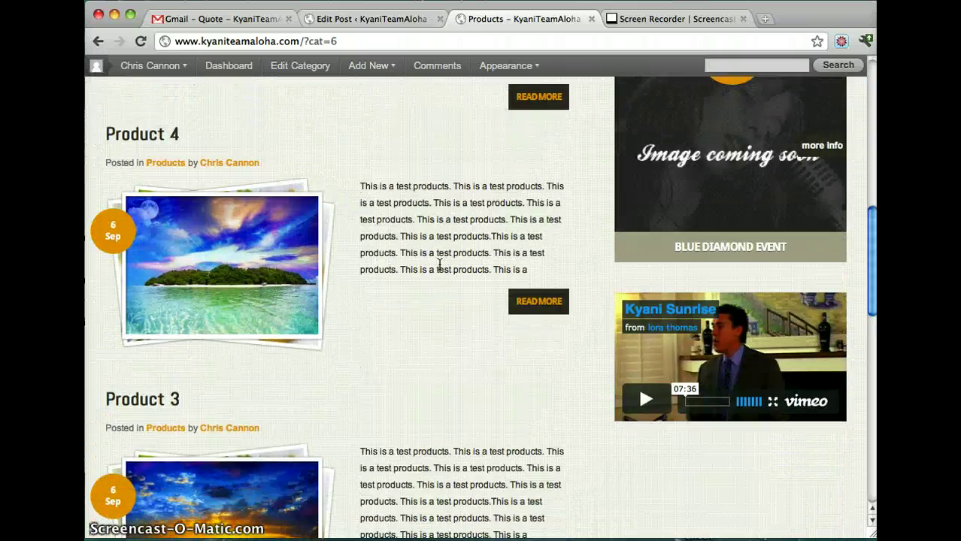
pyautogui.scroll(5, 440, 264)
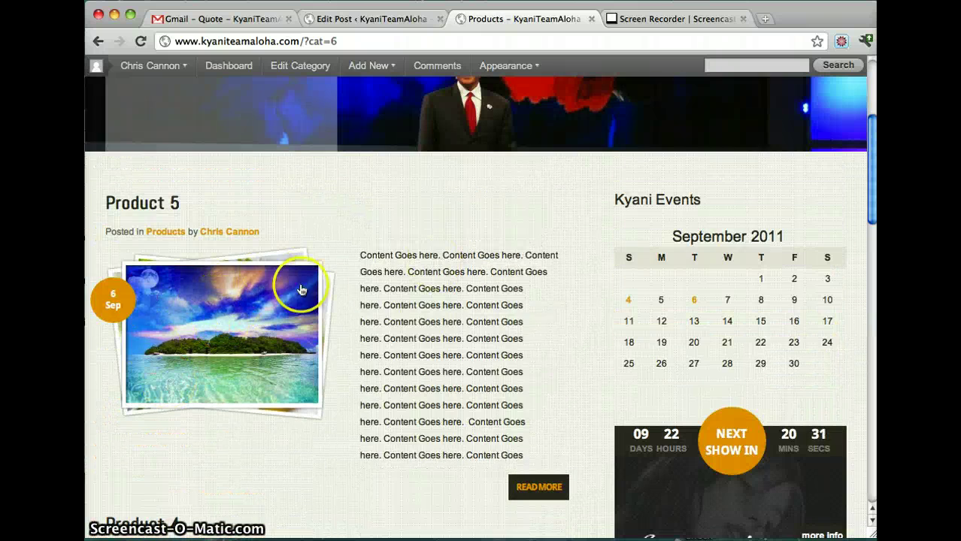
pyautogui.scroll(-2, 300, 290)
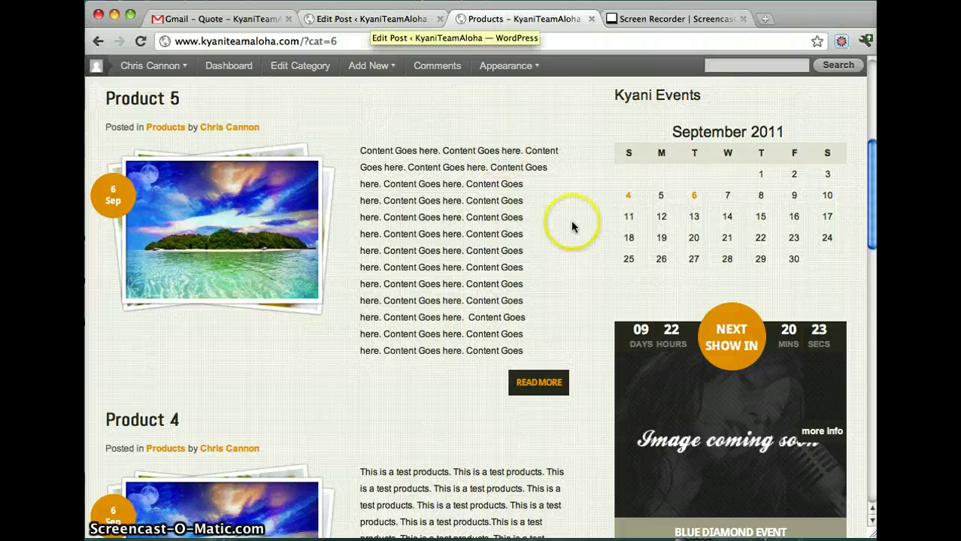
pyautogui.scroll(-10, 575, 224)
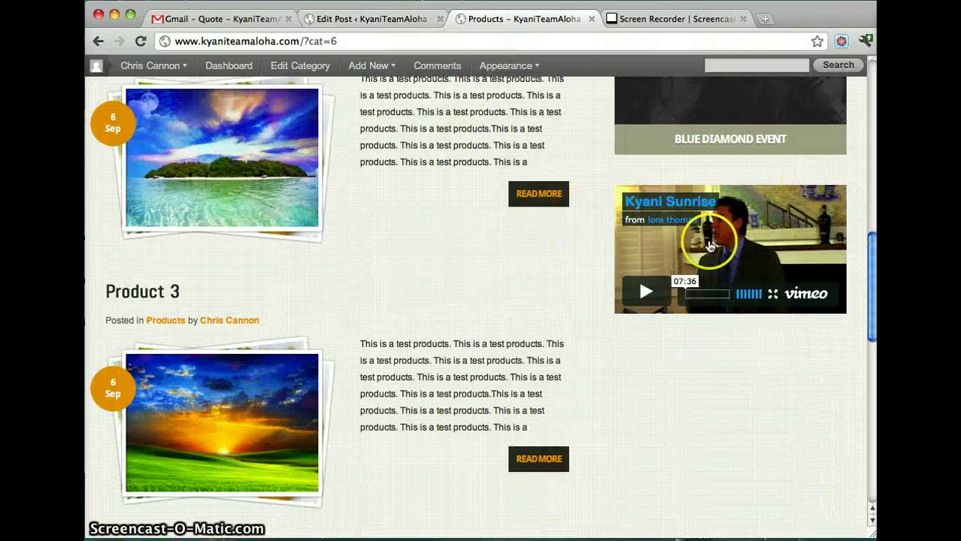
# Switch to Gmail and select the video ID 28694153 from the Kyani Sunset Vimeo link in the client's message.
pyautogui.click(247, 19)
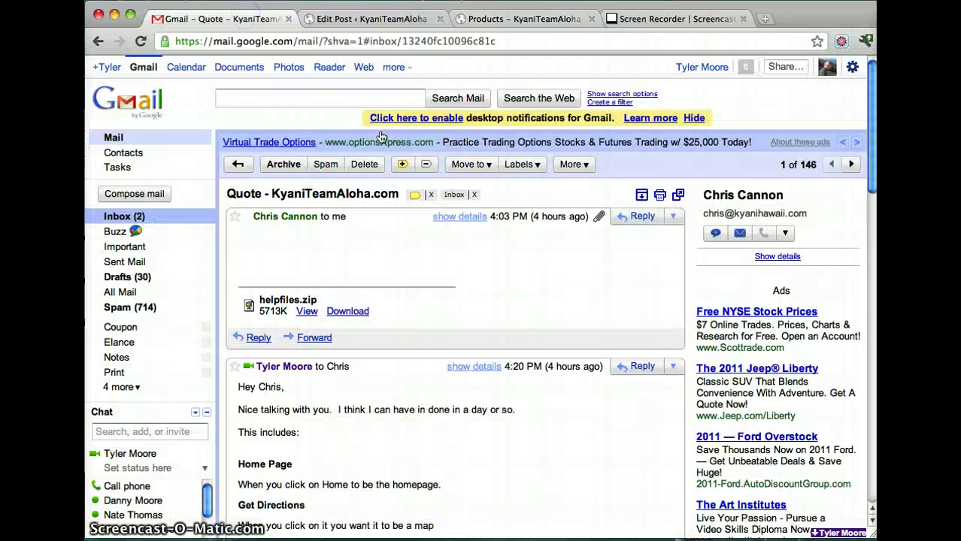
pyautogui.scroll(-5, 527, 254)
pyautogui.scroll(-15, 526, 254)
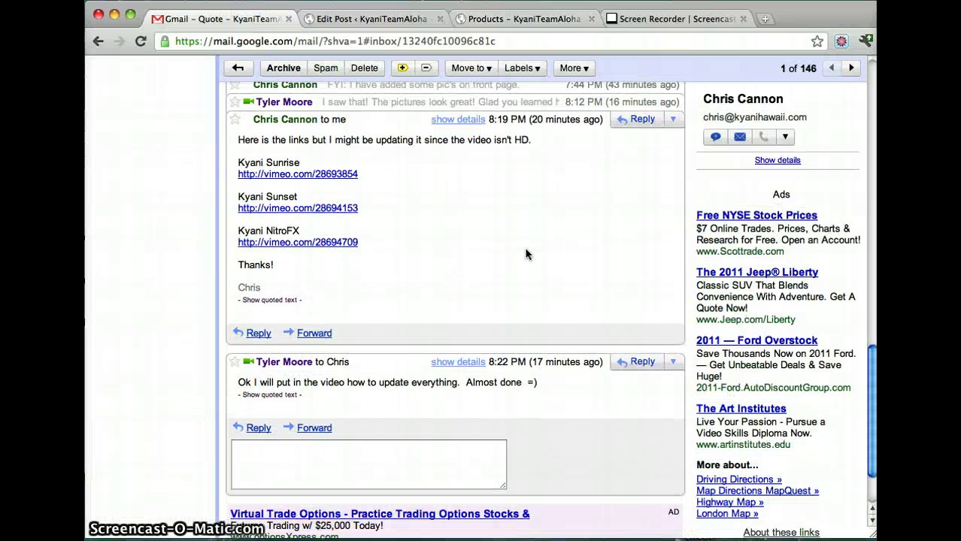
pyautogui.scroll(1, 493, 254)
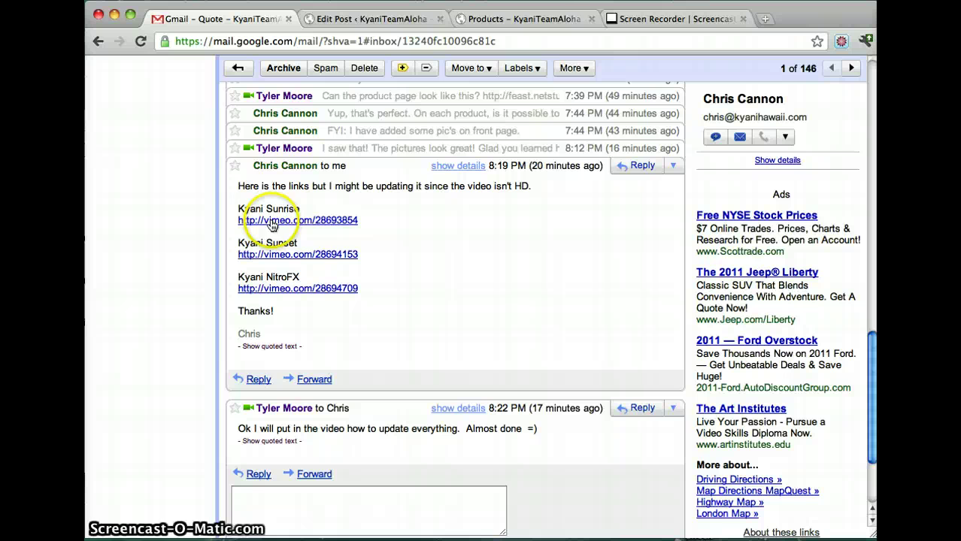
pyautogui.click(367, 257)
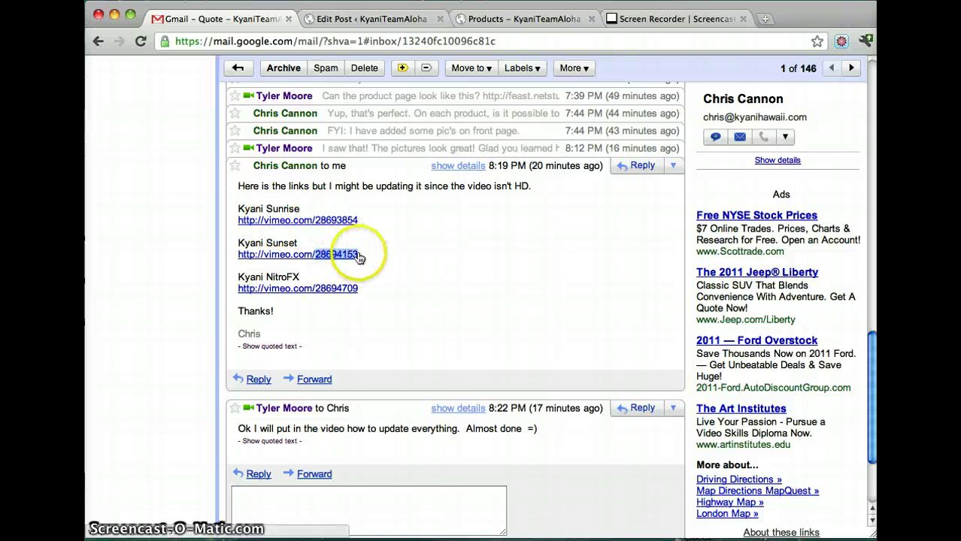
# Switch to the WordPress admin and open the Widgets page of the site's appearance settings.
pyautogui.click(396, 18)
pyautogui.scroll(-2, 368, 282)
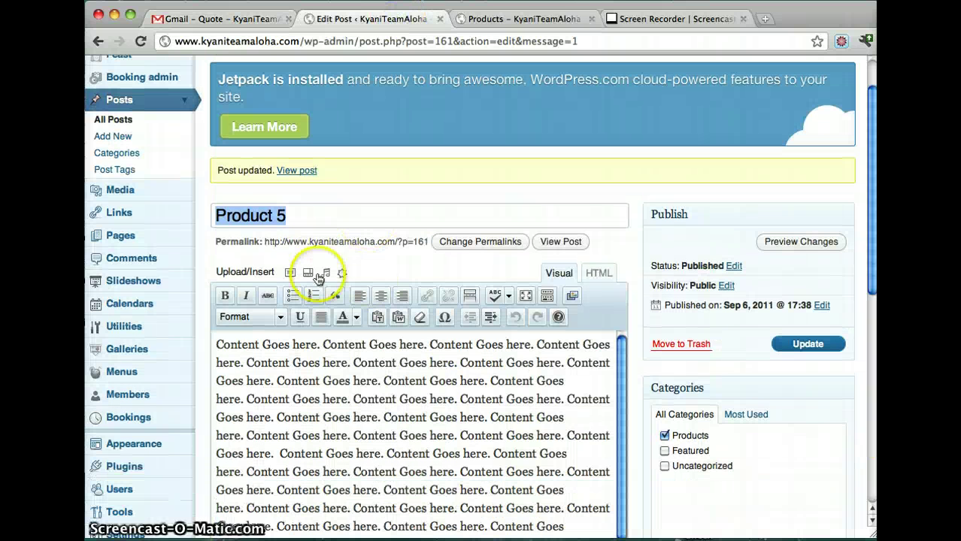
pyautogui.scroll(-2, 271, 208)
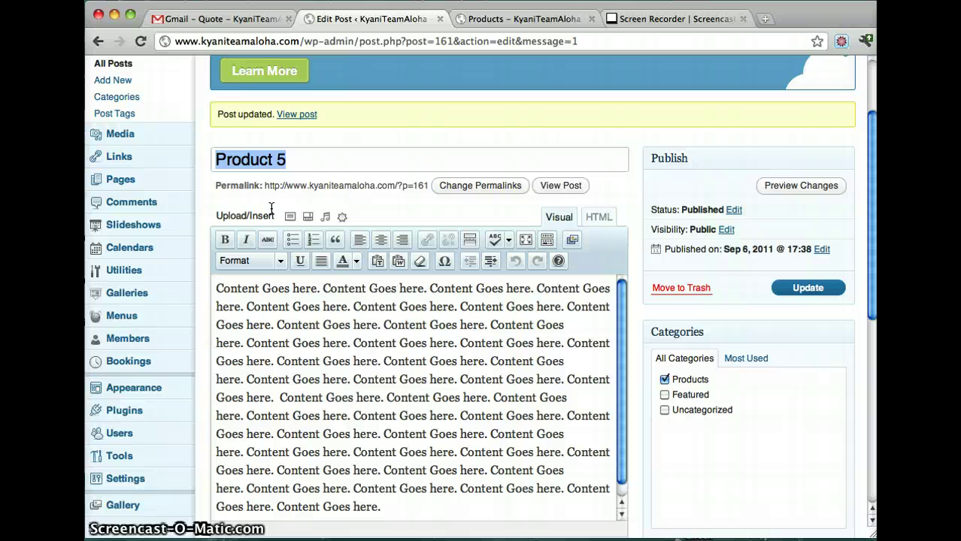
pyautogui.click(154, 387)
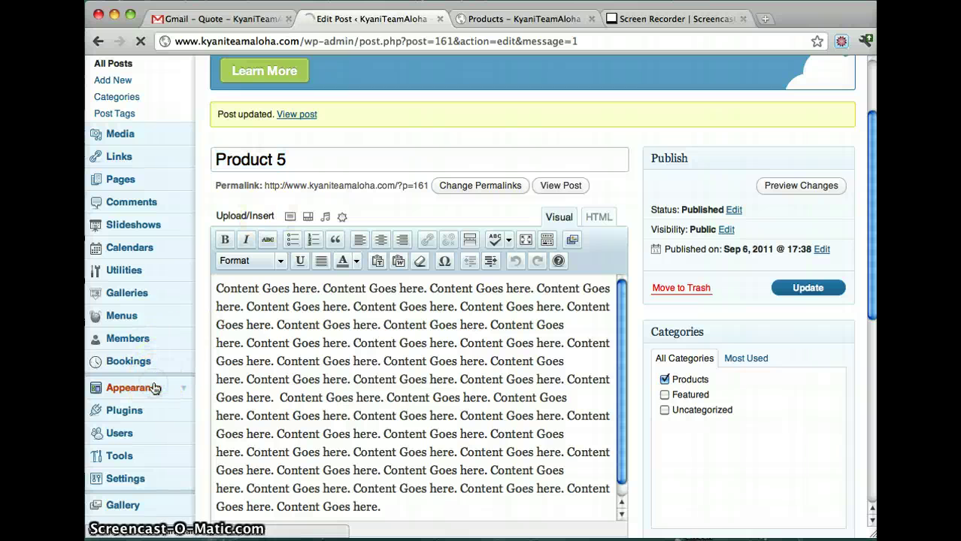
pyautogui.scroll(-4, 253, 336)
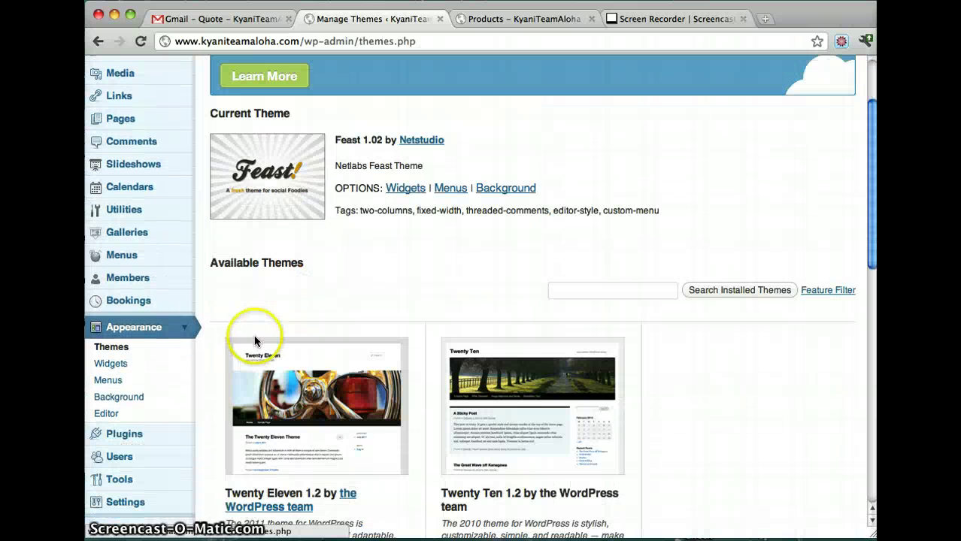
pyautogui.click(120, 369)
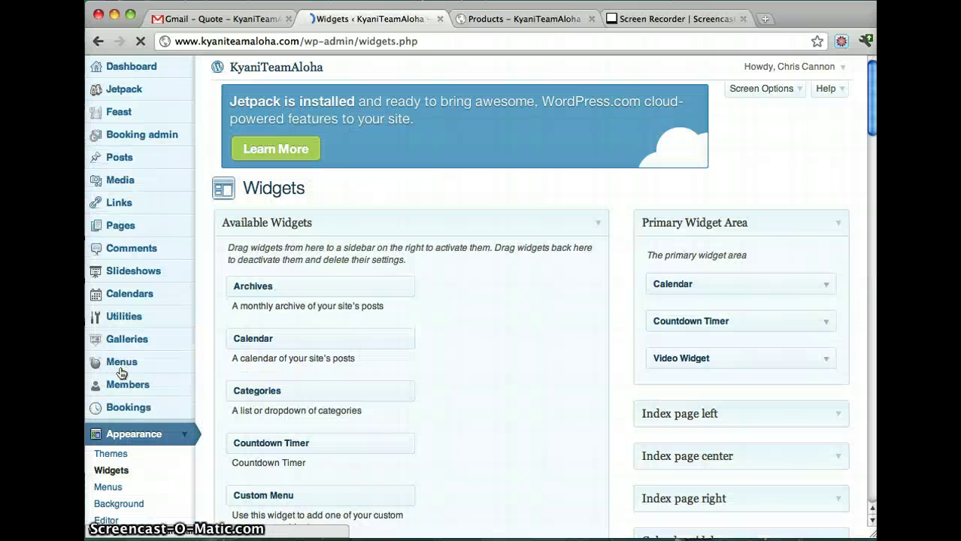
# Find the Video Widget among the available widgets and add it to the Primary Widget Area below the existing Video widget.
pyautogui.click(591, 329)
pyautogui.scroll(-10, 624, 323)
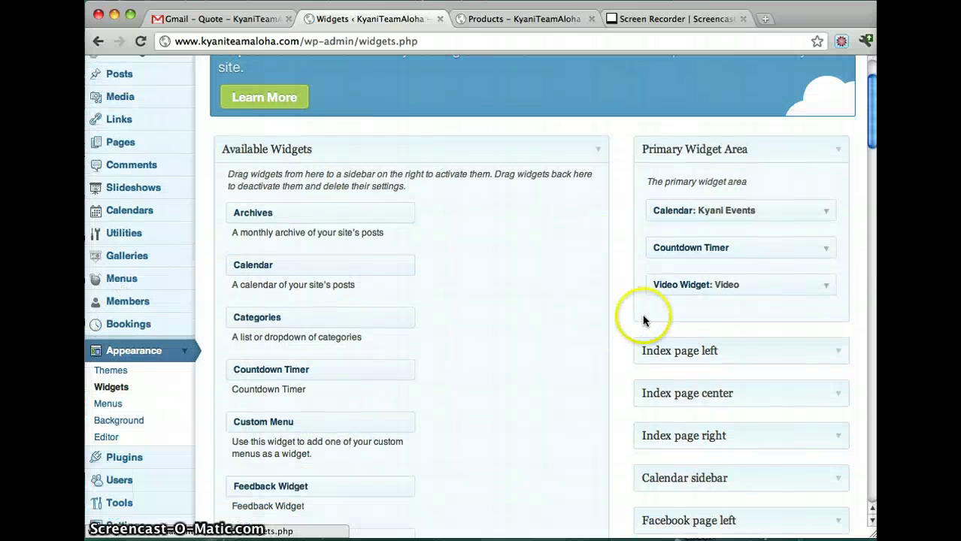
pyautogui.scroll(-10, 642, 321)
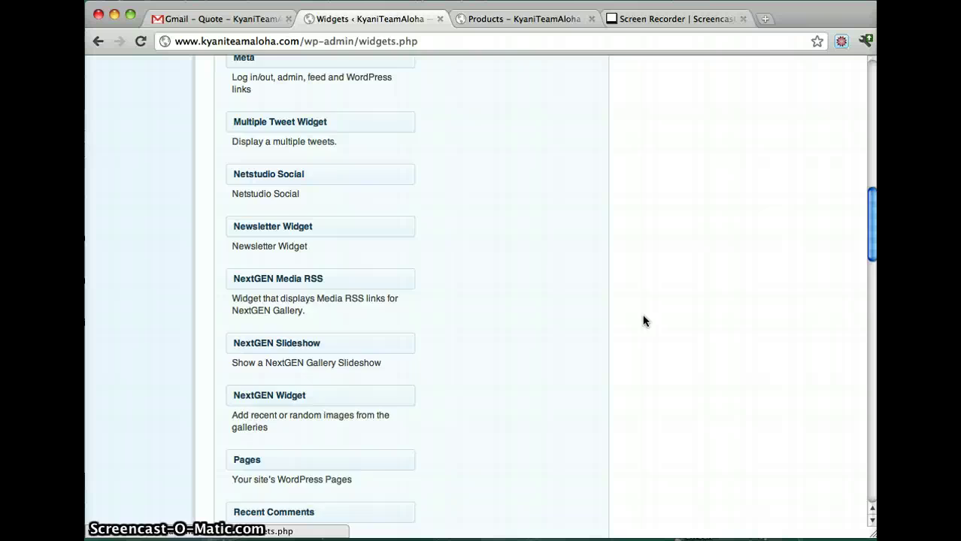
pyautogui.scroll(-1, 643, 322)
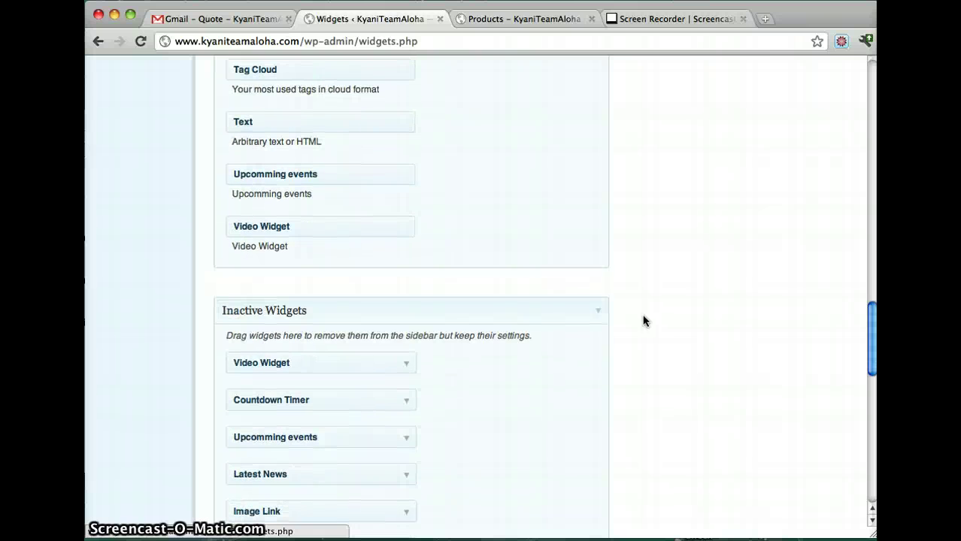
pyautogui.scroll(1, 426, 316)
pyautogui.click(426, 316)
pyautogui.moveTo(313, 267); pyautogui.dragTo(744, 406)
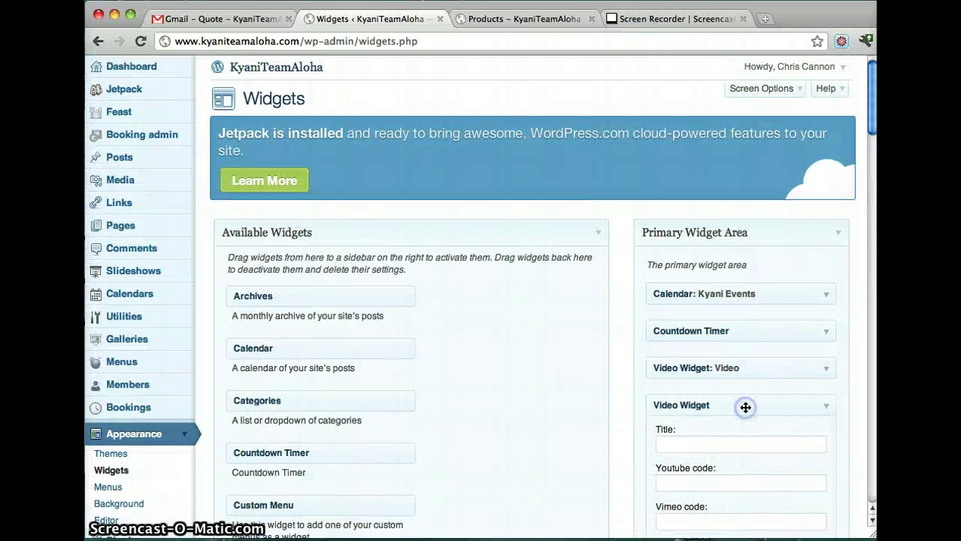
# Give the new Video Widget the Vimeo code 28694153 and the title Video 2, and save it.
pyautogui.click(682, 521)
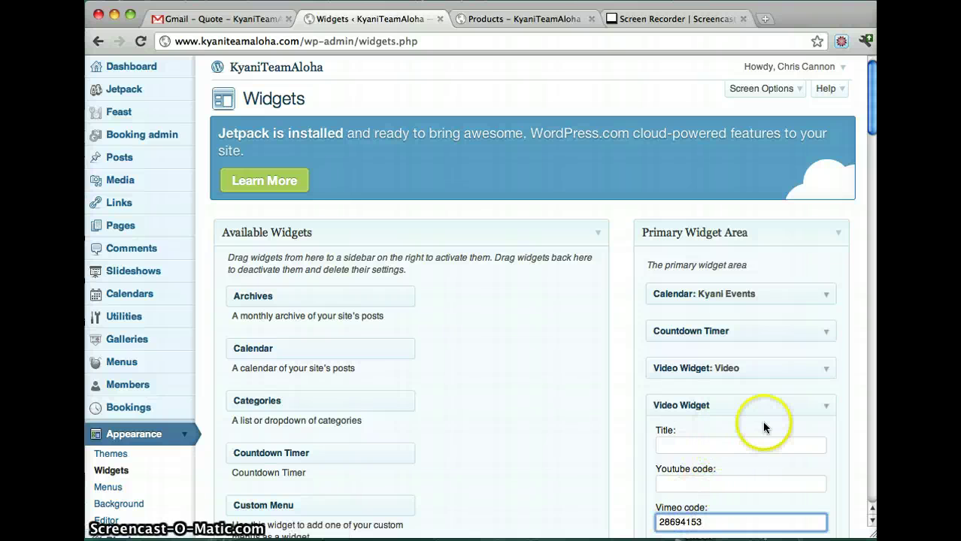
pyautogui.click(695, 443)
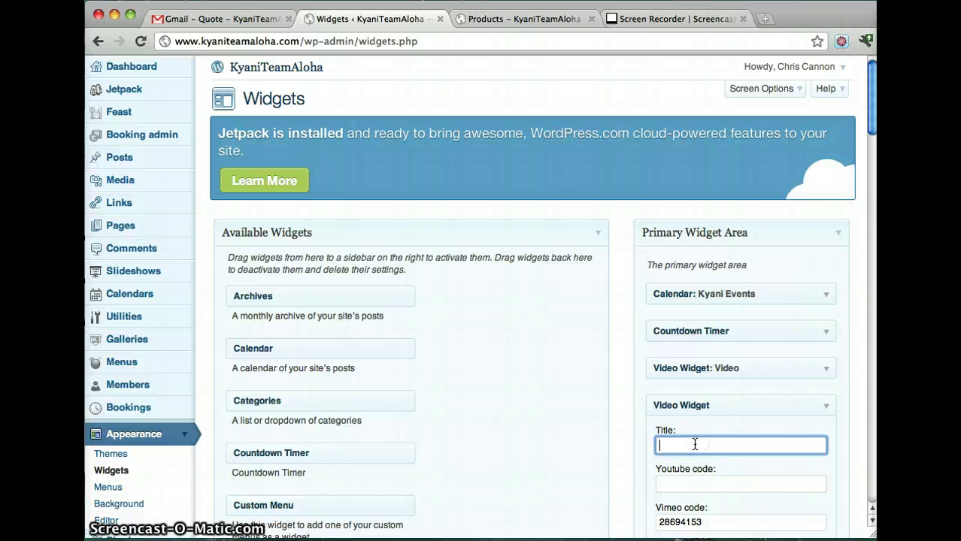
pyautogui.write('Video 2')
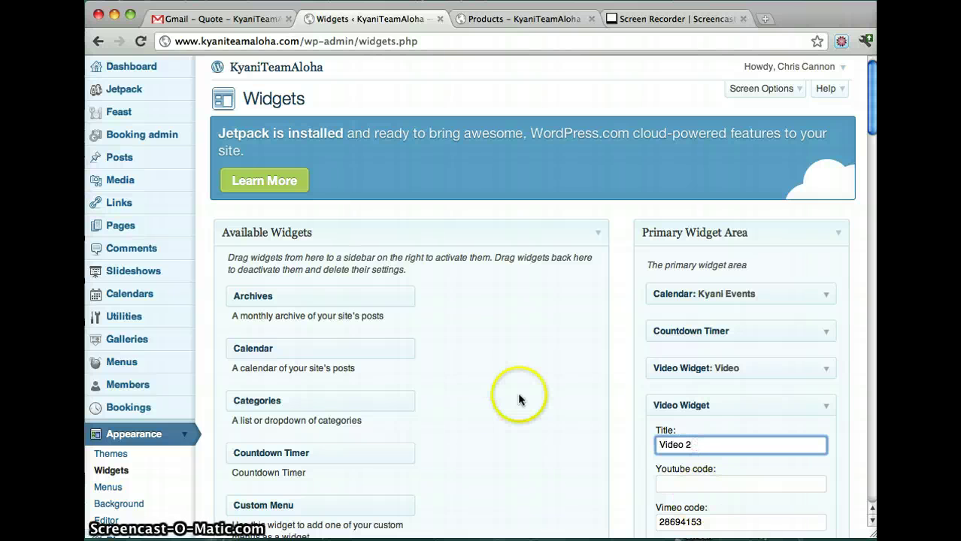
pyautogui.scroll(-3, 519, 397)
pyautogui.click(809, 387)
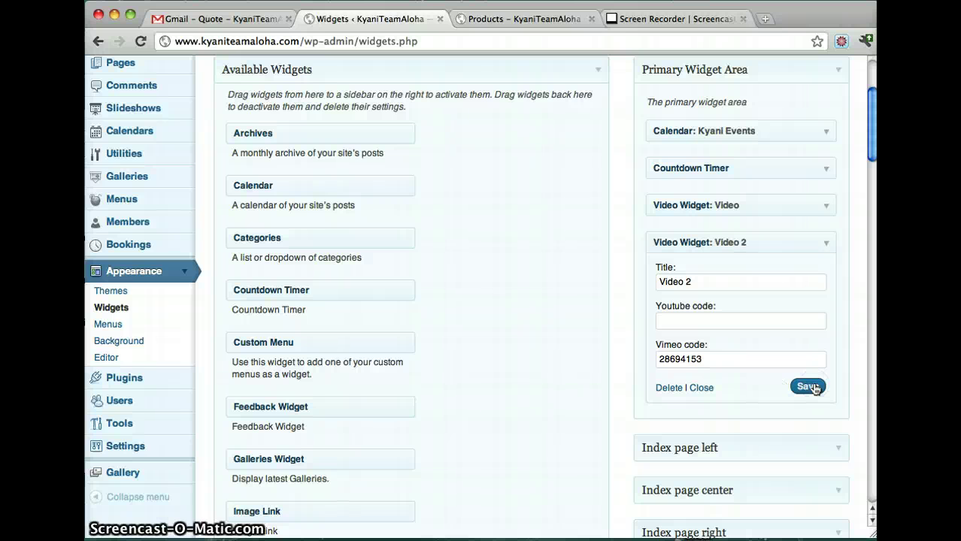
# Move the Video 2 widget to the first position in the Primary Widget Area and save it.
pyautogui.scroll(3, 583, 261)
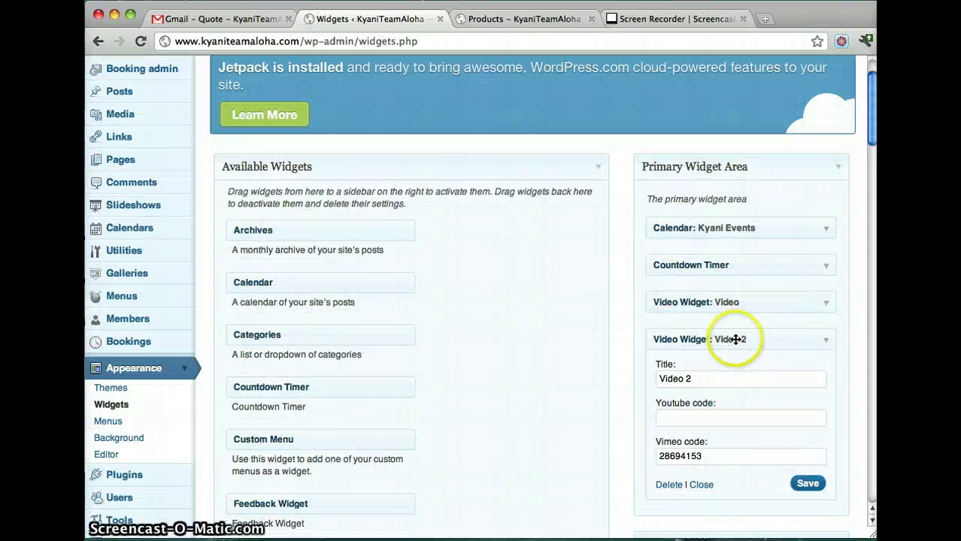
pyautogui.moveTo(797, 339); pyautogui.dragTo(730, 196)
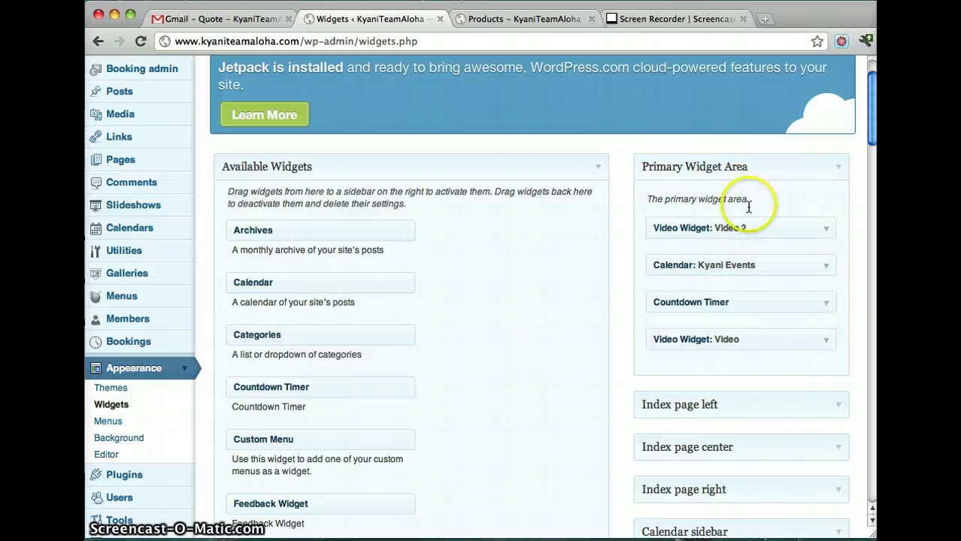
pyautogui.click(819, 229)
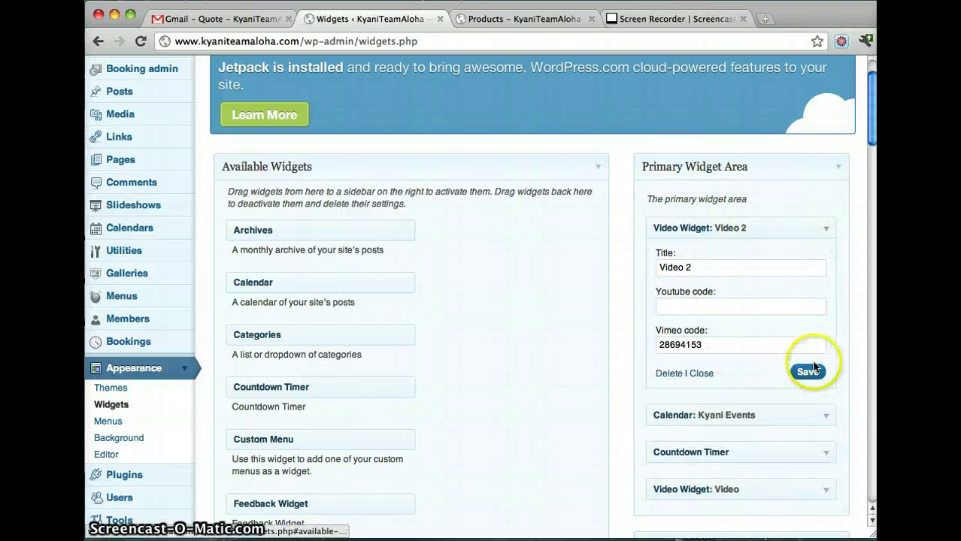
pyautogui.click(807, 373)
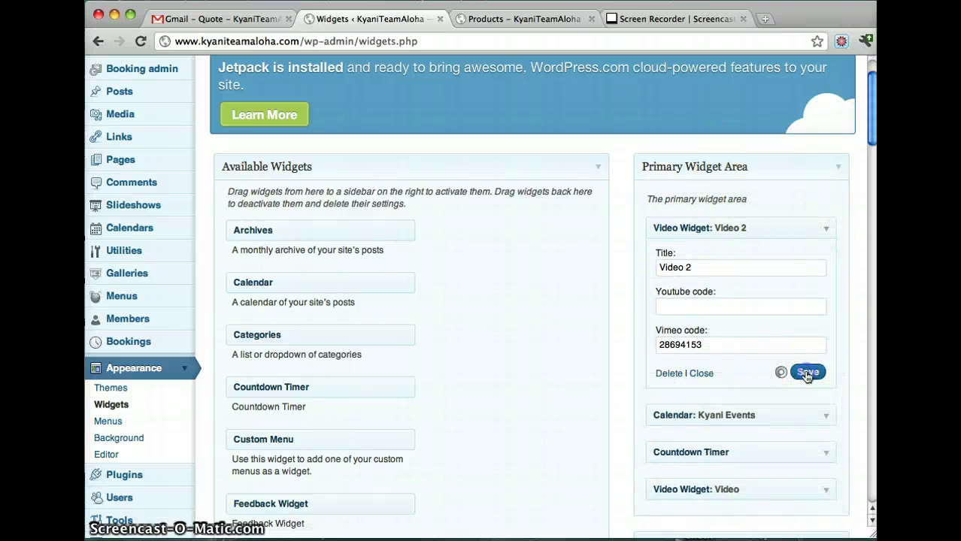
# Reload the live Products page and check the order of the videos, calendar and countdown in its sidebar.
pyautogui.click(490, 18)
pyautogui.click(361, 40)
pyautogui.press('Return')
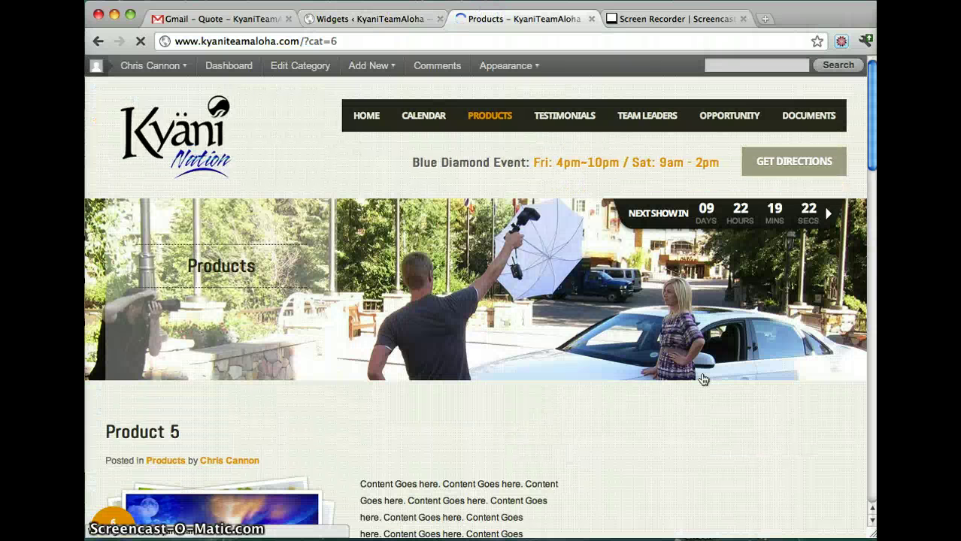
pyautogui.scroll(-2, 701, 379)
pyautogui.click(745, 404)
pyautogui.scroll(-10, 722, 402)
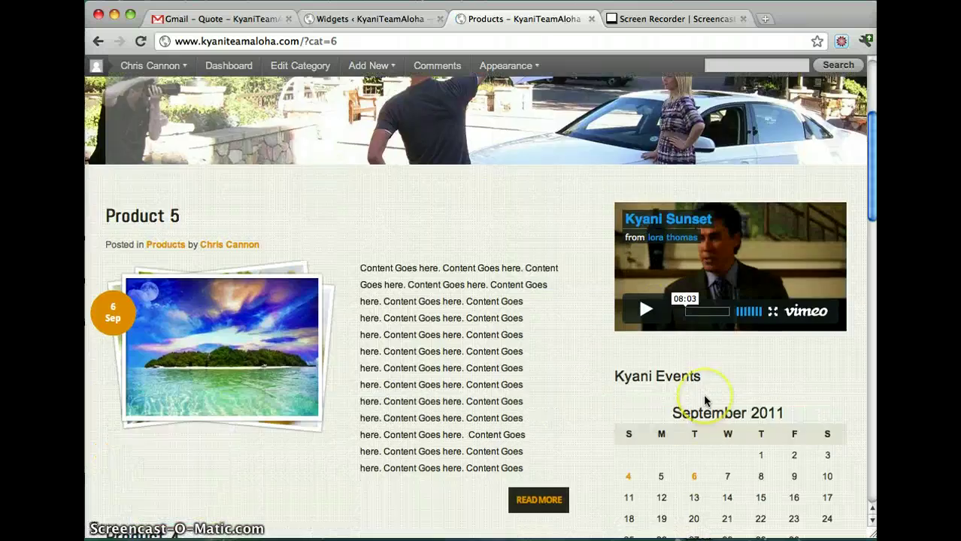
pyautogui.scroll(9, 704, 401)
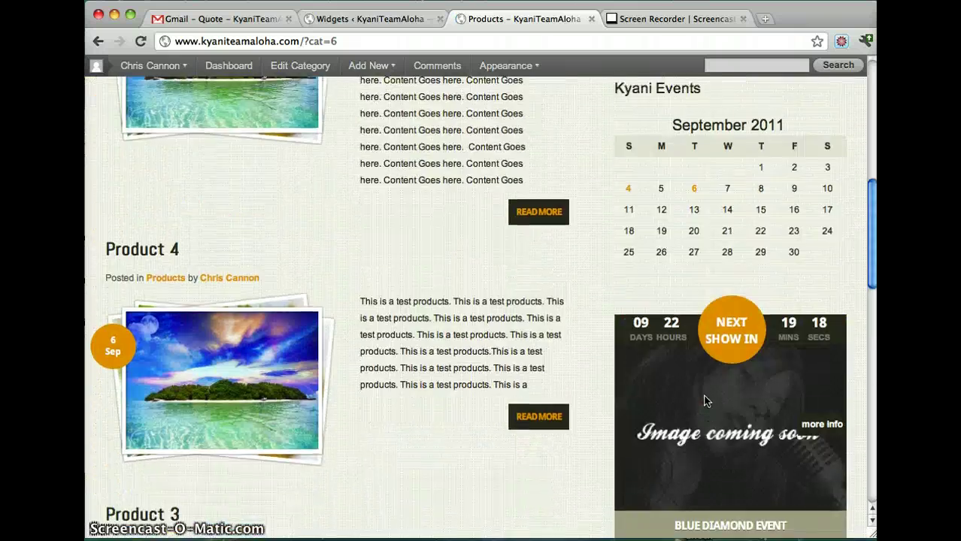
pyautogui.scroll(-9, 742, 324)
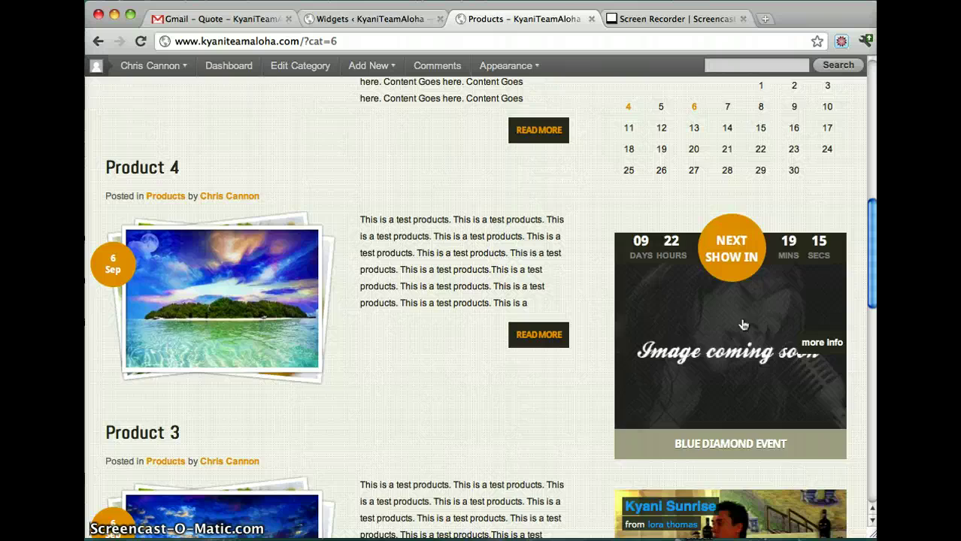
pyautogui.scroll(5, 741, 326)
pyautogui.scroll(6, 741, 326)
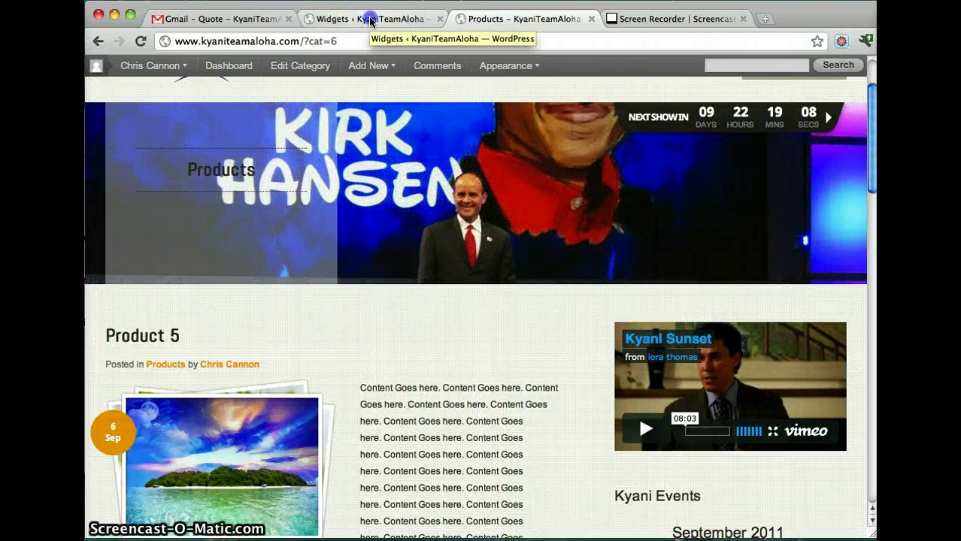
# Open the site's Menus settings in the WordPress admin and compare the Main Menu items with the live page's navigation bar.
pyautogui.click(371, 20)
pyautogui.scroll(3, 329, 362)
pyautogui.scroll(-3, 329, 361)
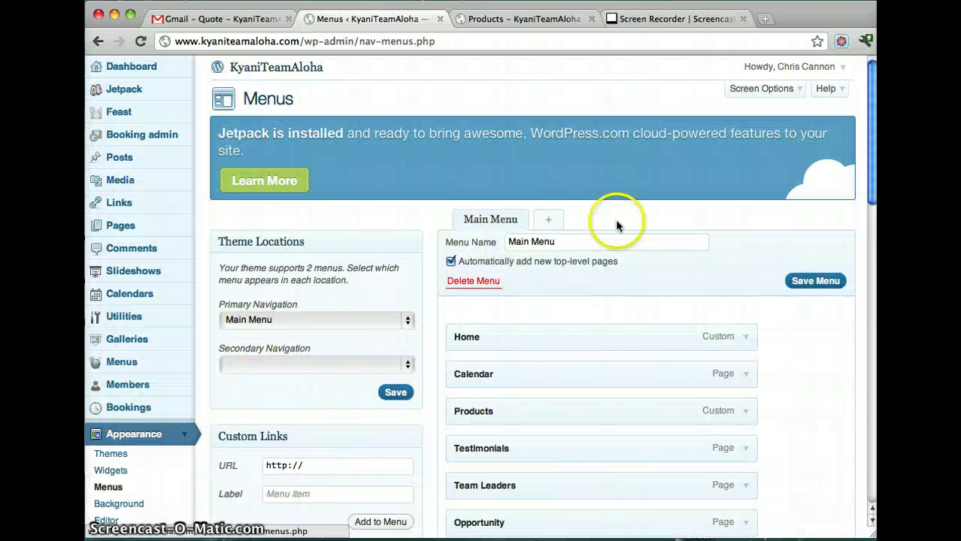
pyautogui.scroll(-5, 615, 219)
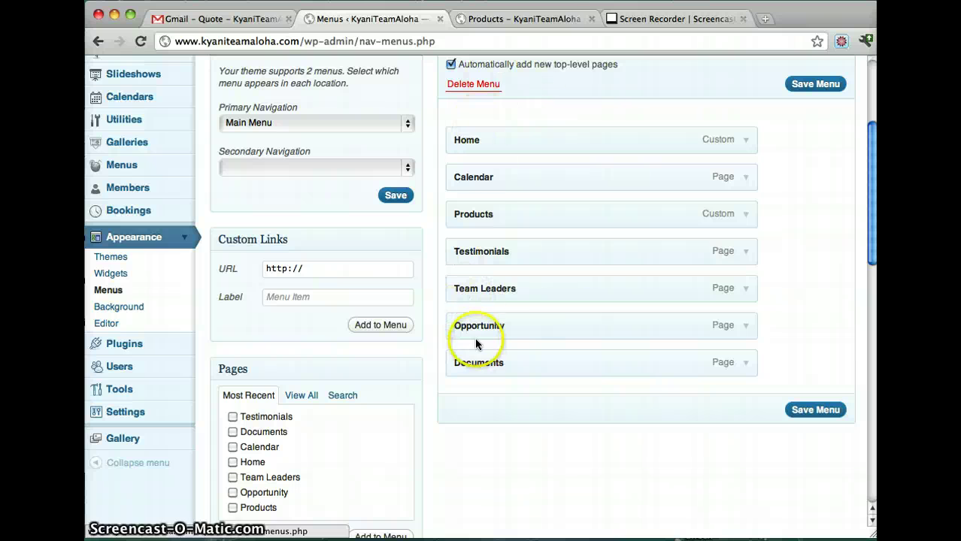
pyautogui.click(526, 21)
pyautogui.scroll(3, 481, 161)
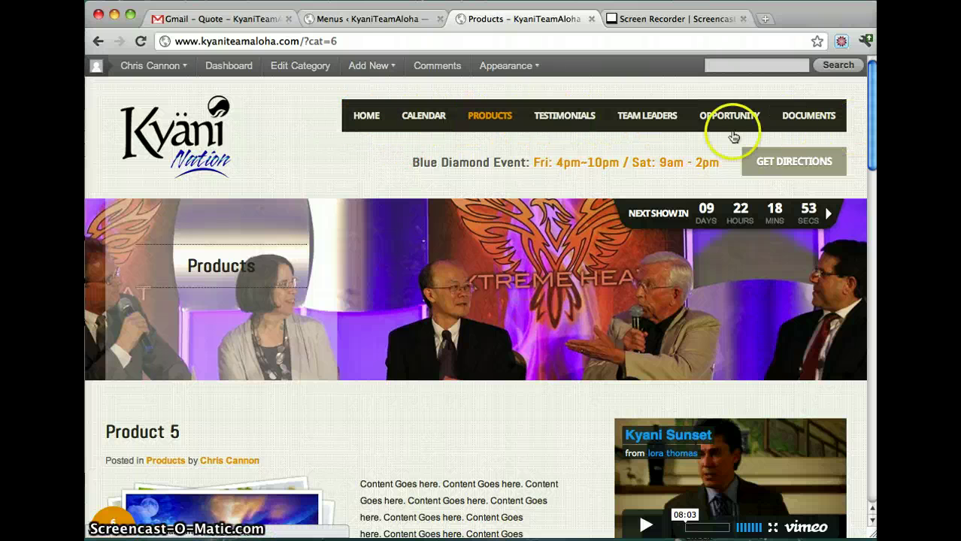
# Add the Opportunity page to the Main Menu a second time and save the menu.
pyautogui.click(381, 28)
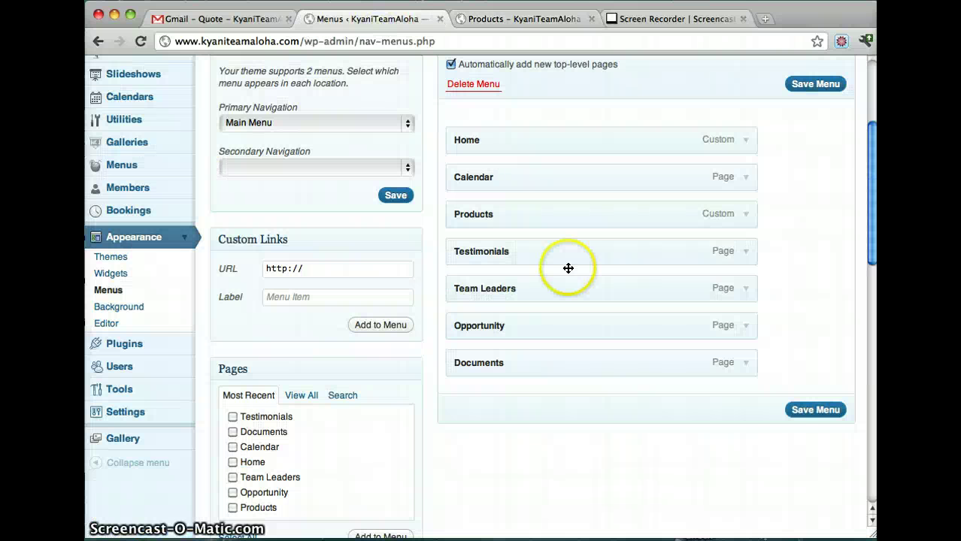
pyautogui.scroll(4, 568, 268)
pyautogui.scroll(-6, 569, 269)
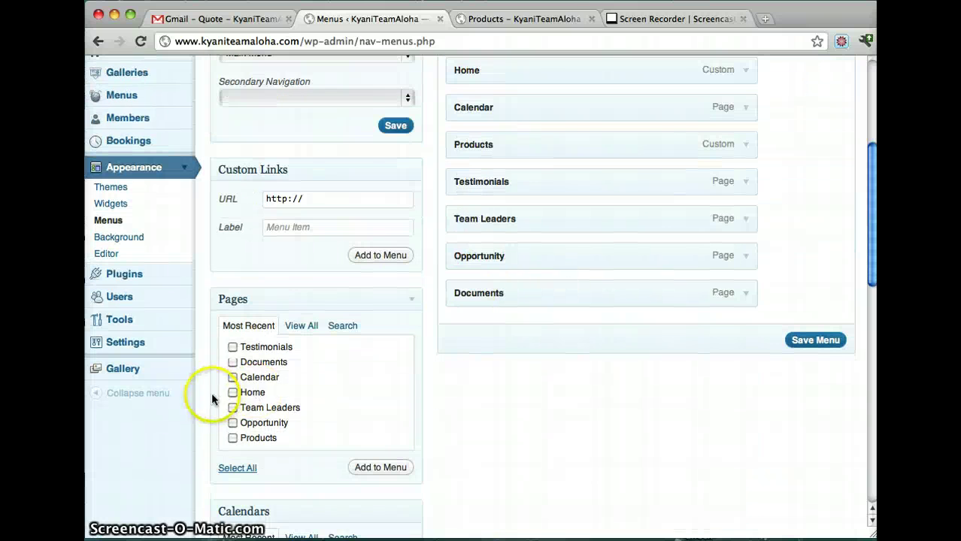
pyautogui.scroll(-2, 233, 380)
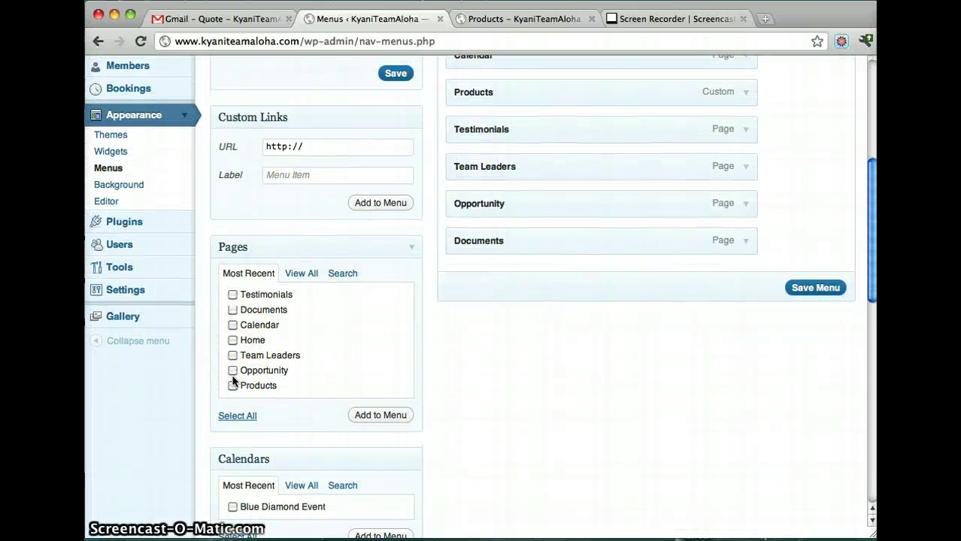
pyautogui.click(233, 361)
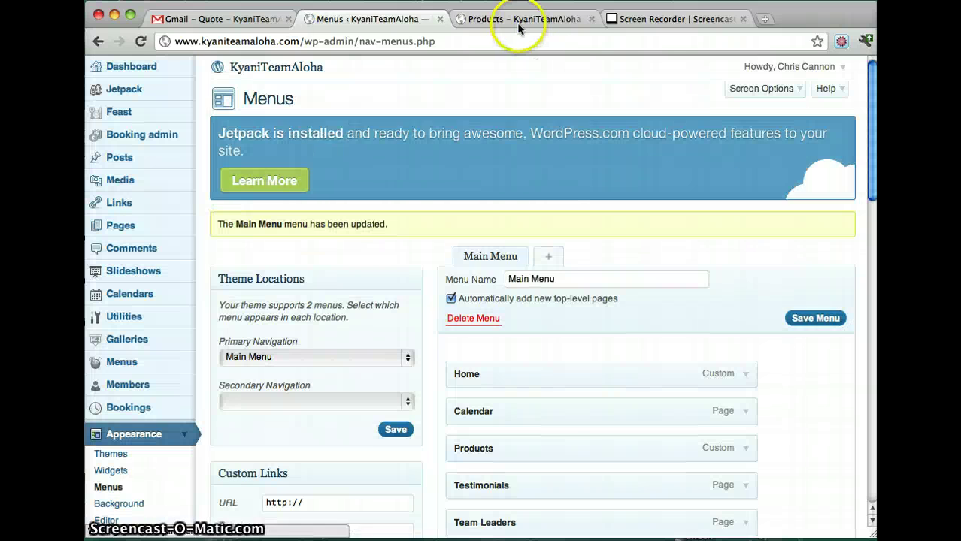
# Reload the live Products page and check its navigation bar for the added menu item.
pyautogui.click(515, 19)
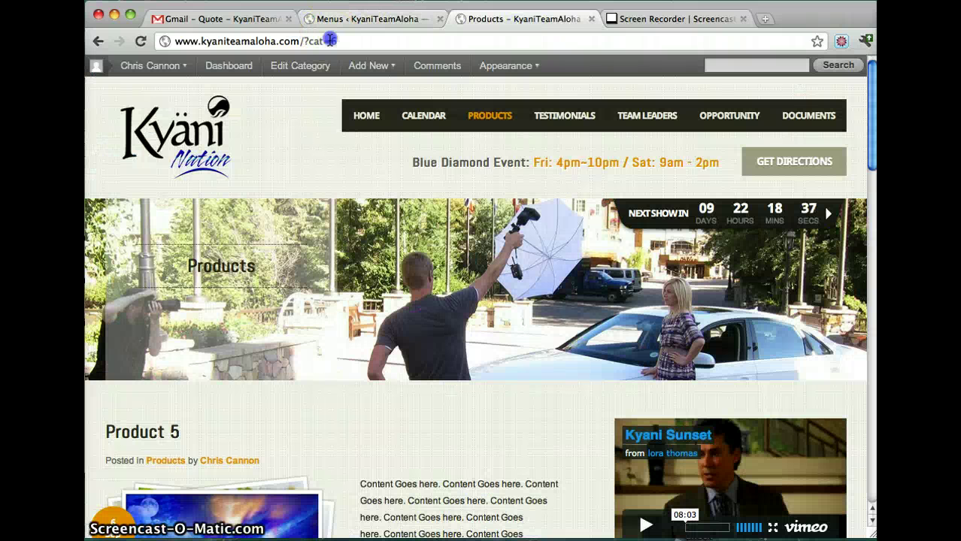
pyautogui.click(330, 40)
pyautogui.press('Return')
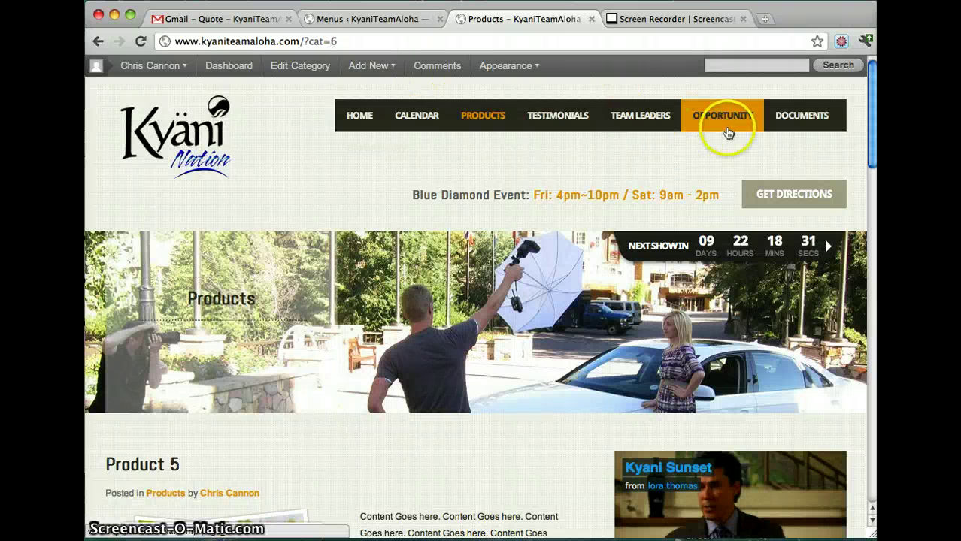
# Remove the duplicate Opportunity item below Documents from the Main Menu and save the menu.
pyautogui.click(351, 19)
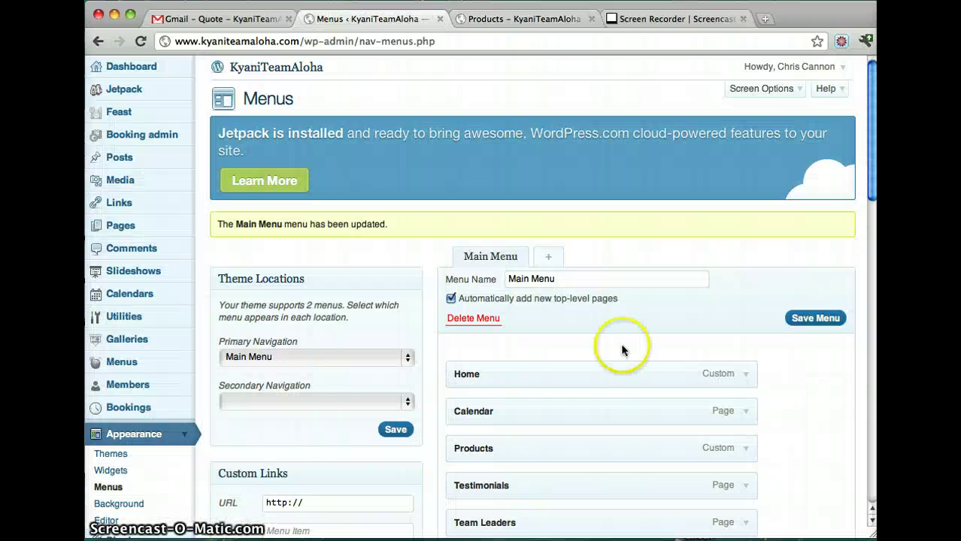
pyautogui.scroll(-5, 621, 349)
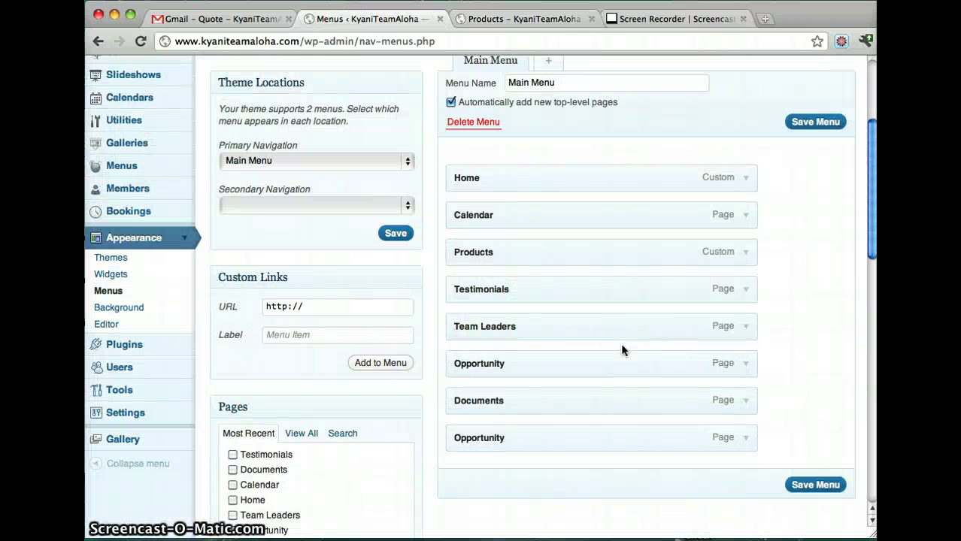
pyautogui.click(779, 439)
pyautogui.click(749, 442)
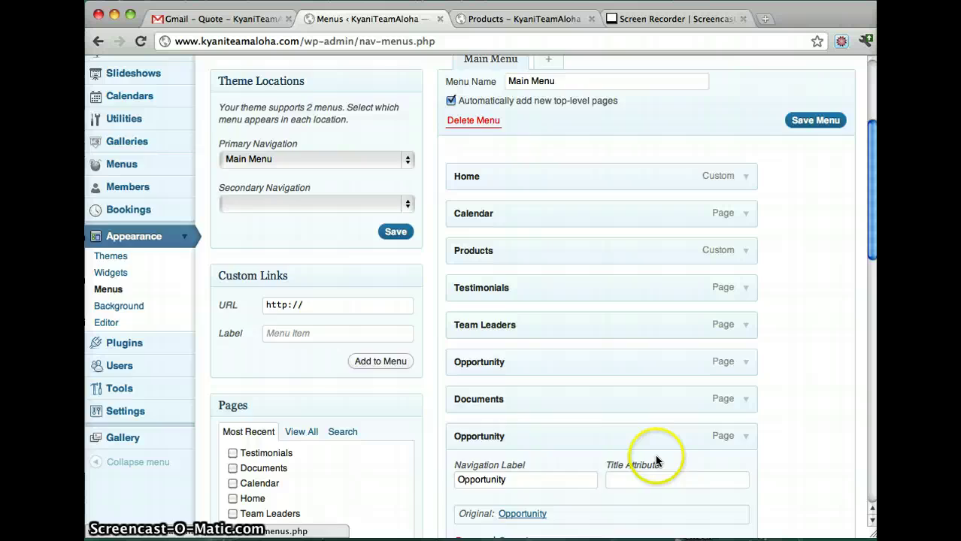
pyautogui.scroll(-3, 655, 455)
pyautogui.click(472, 426)
pyautogui.click(831, 330)
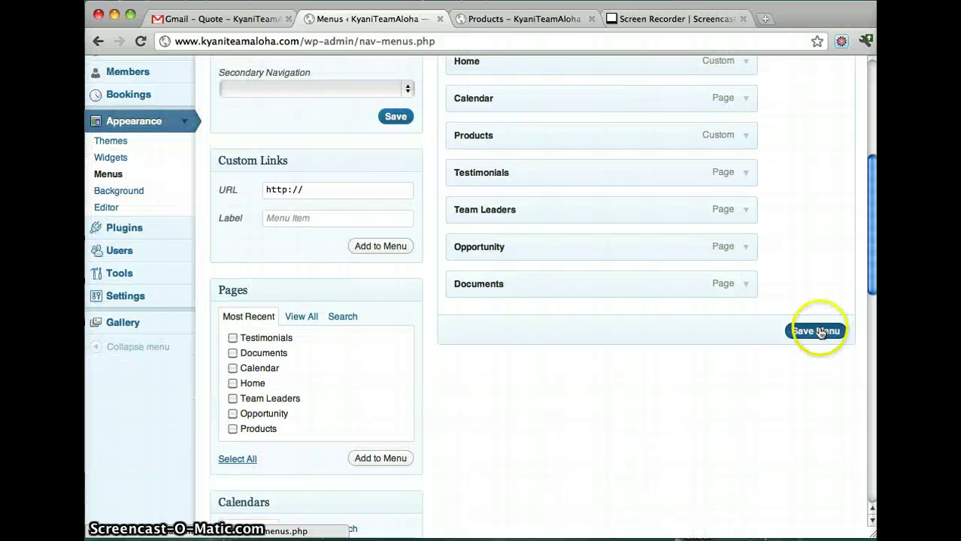
# Reload the live Products page and check its navigation bar after the removal of the duplicate Opportunity item.
pyautogui.click(517, 17)
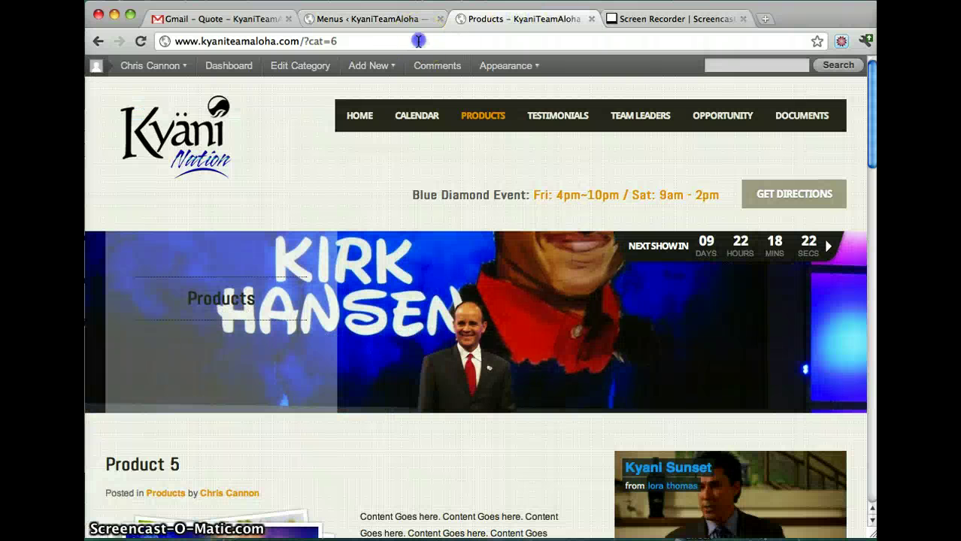
pyautogui.click(416, 39)
pyautogui.press('Return')
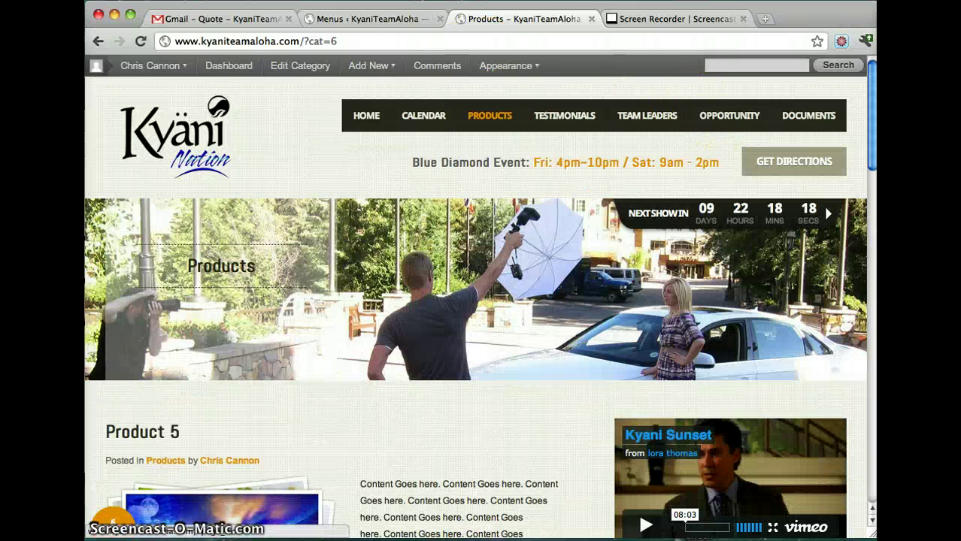
pyautogui.click(377, 18)
pyautogui.scroll(-1, 639, 338)
pyautogui.scroll(-3, 651, 355)
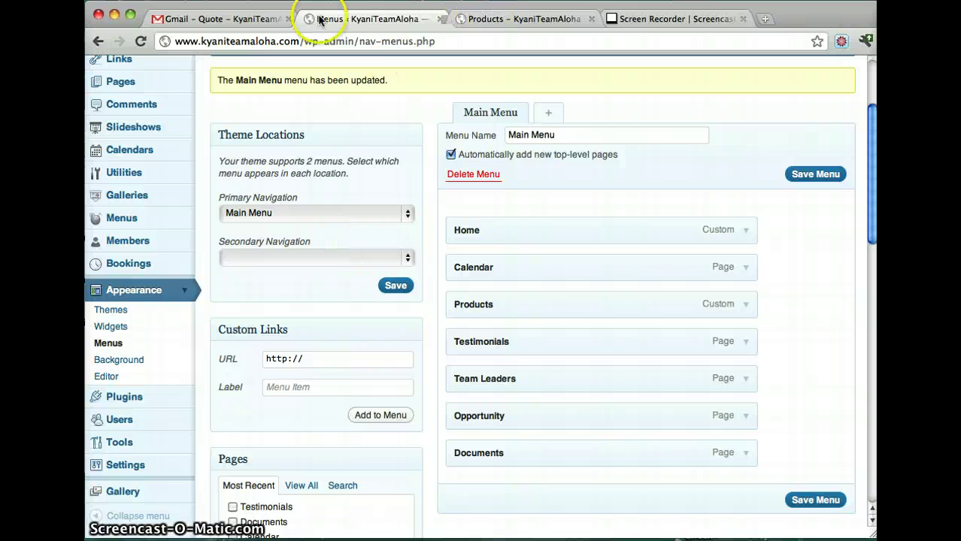
pyautogui.click(244, 21)
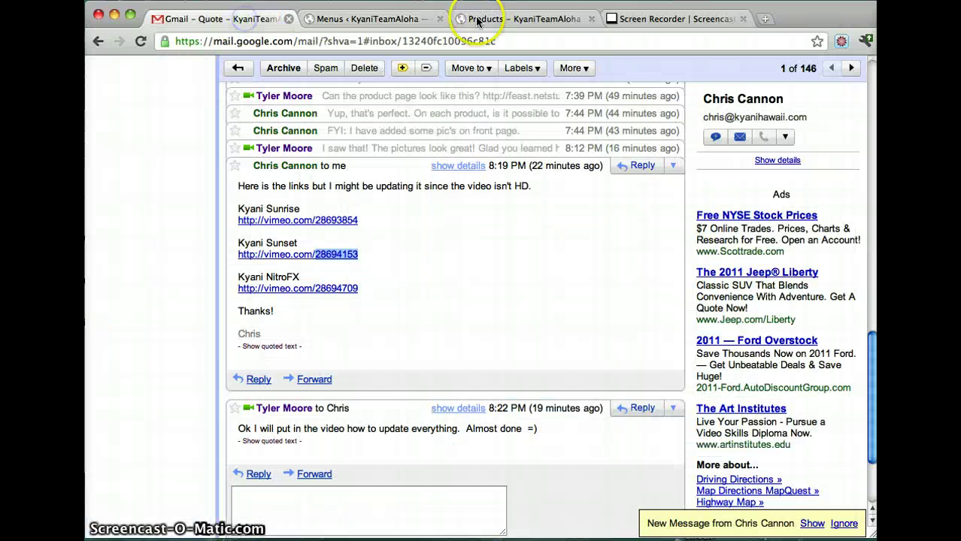
pyautogui.click(398, 20)
pyautogui.click(524, 21)
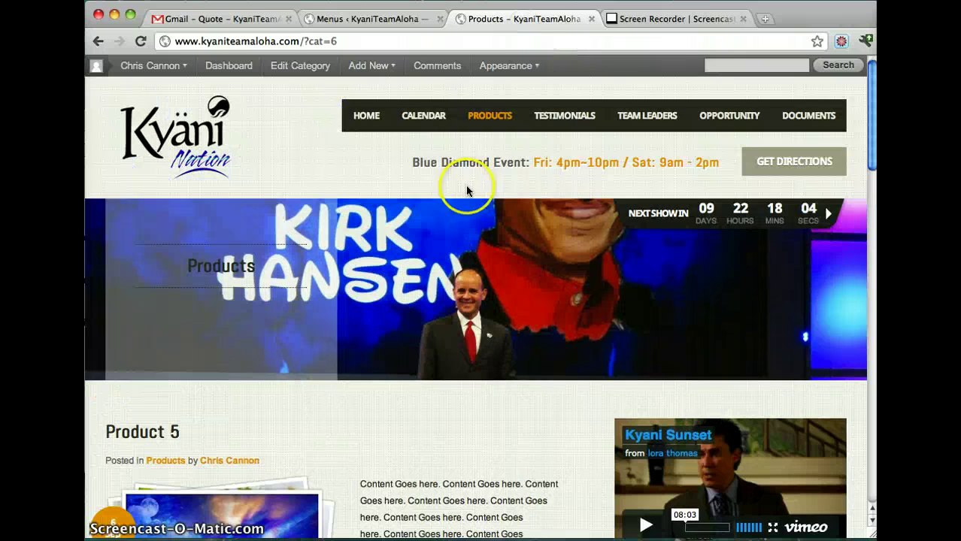
# Open the live site's home page and examine its slideshow, welcome text and footer.
pyautogui.click(374, 130)
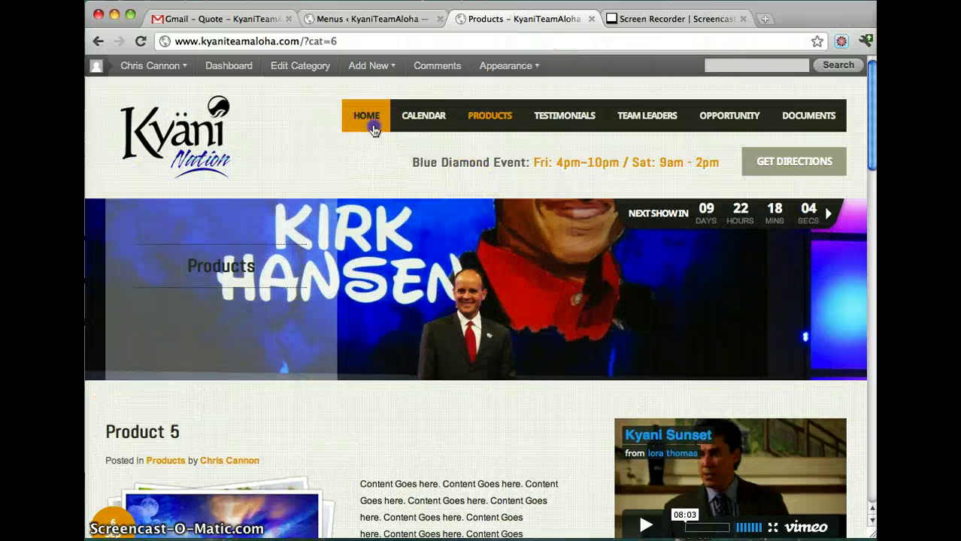
pyautogui.scroll(-5, 680, 362)
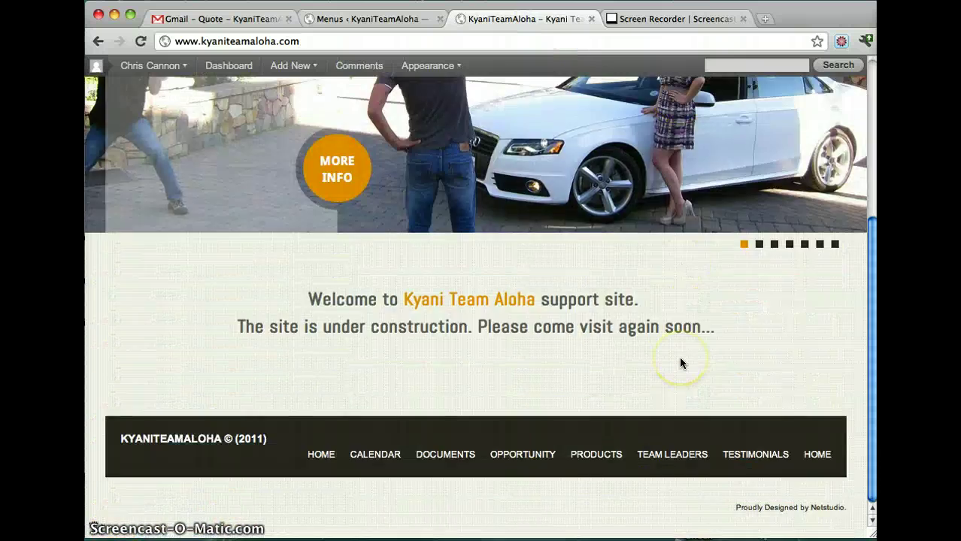
pyautogui.scroll(5, 681, 362)
pyautogui.scroll(-3, 548, 493)
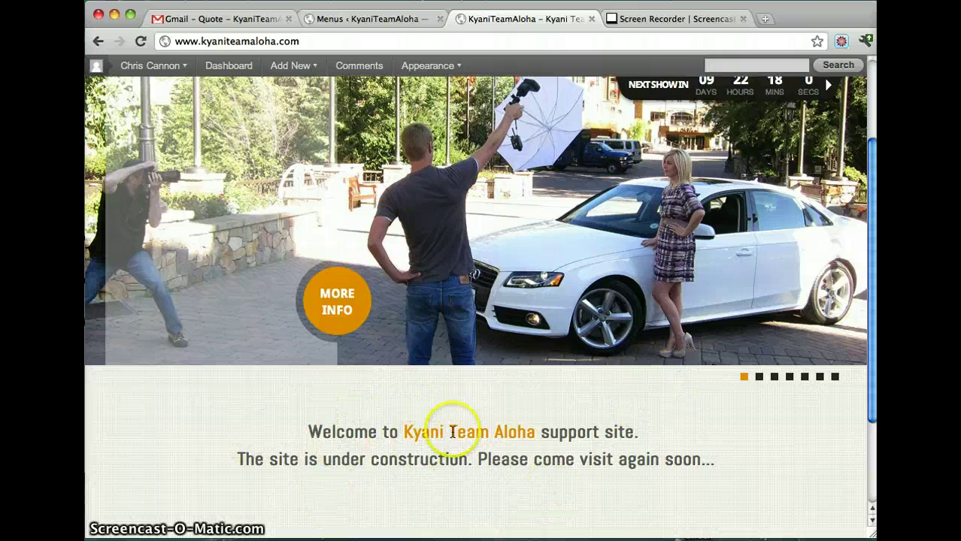
pyautogui.scroll(3, 451, 429)
# Open the site's Widgets settings in the WordPress admin and look through the available widgets and the index page widget areas.
pyautogui.click(393, 22)
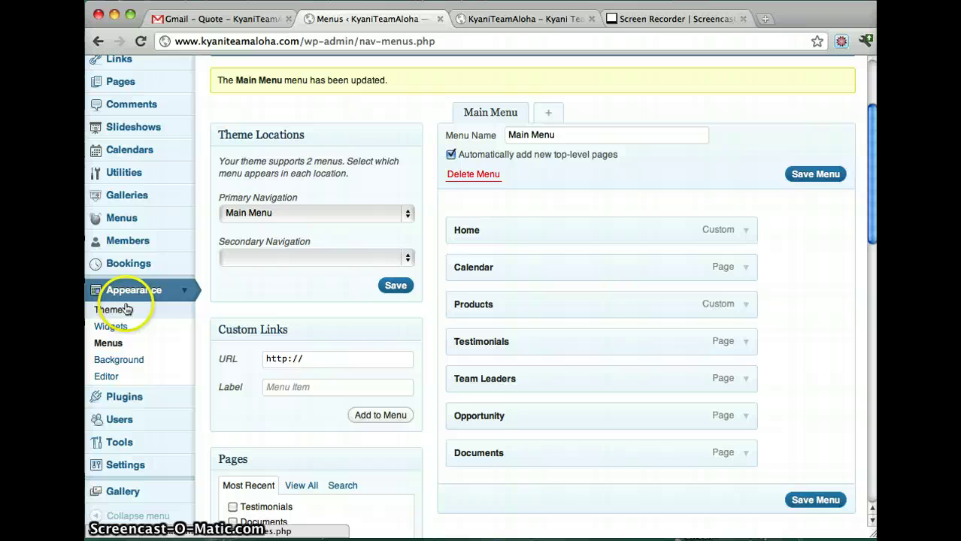
pyautogui.click(115, 330)
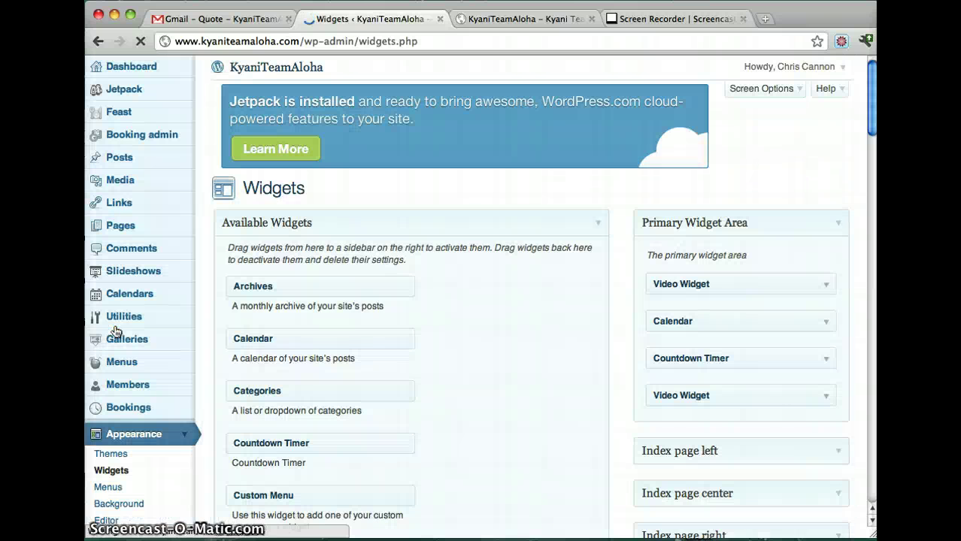
pyautogui.scroll(-3, 781, 259)
pyautogui.scroll(-4, 783, 263)
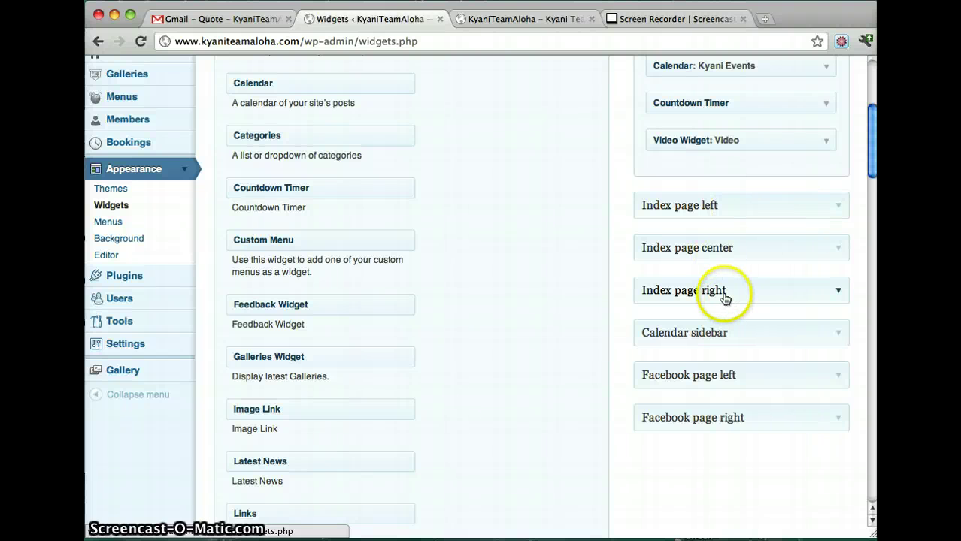
pyautogui.scroll(-10, 581, 304)
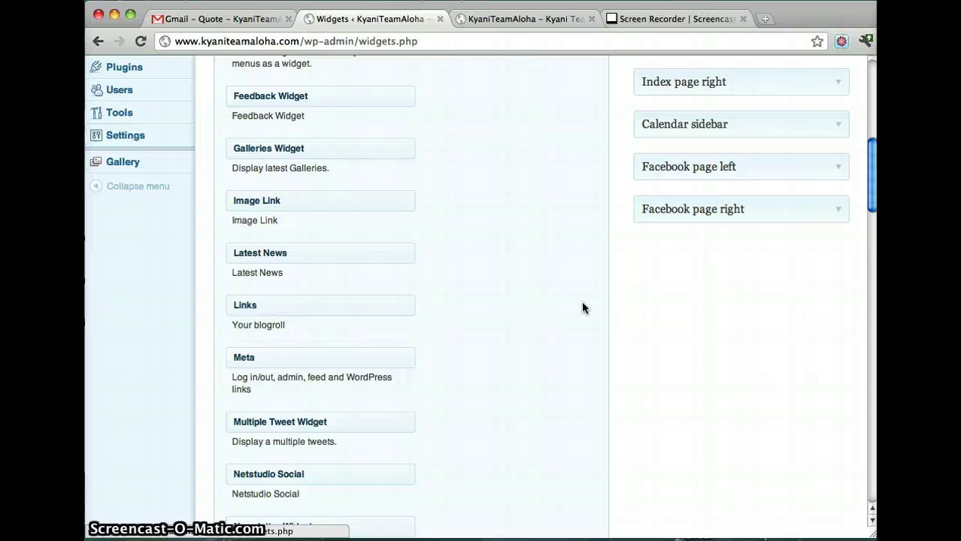
pyautogui.scroll(-12, 582, 308)
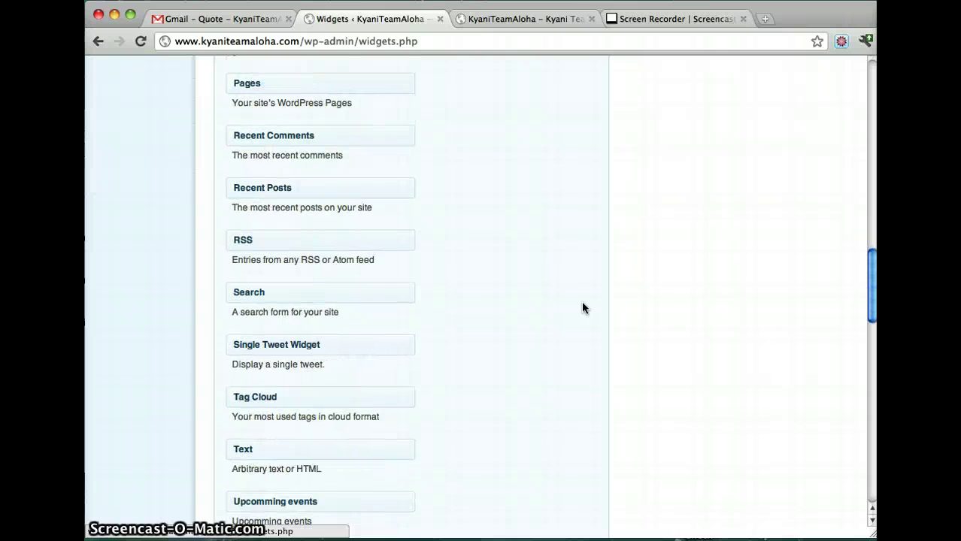
pyautogui.scroll(20, 592, 285)
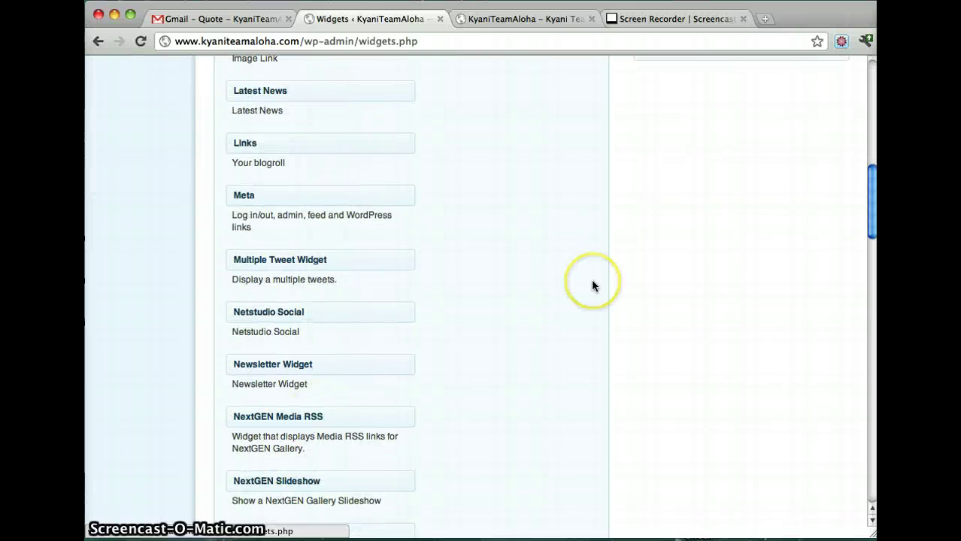
# Expand the Index page left and Index page center widget areas and compare them with the live home page.
pyautogui.click(832, 229)
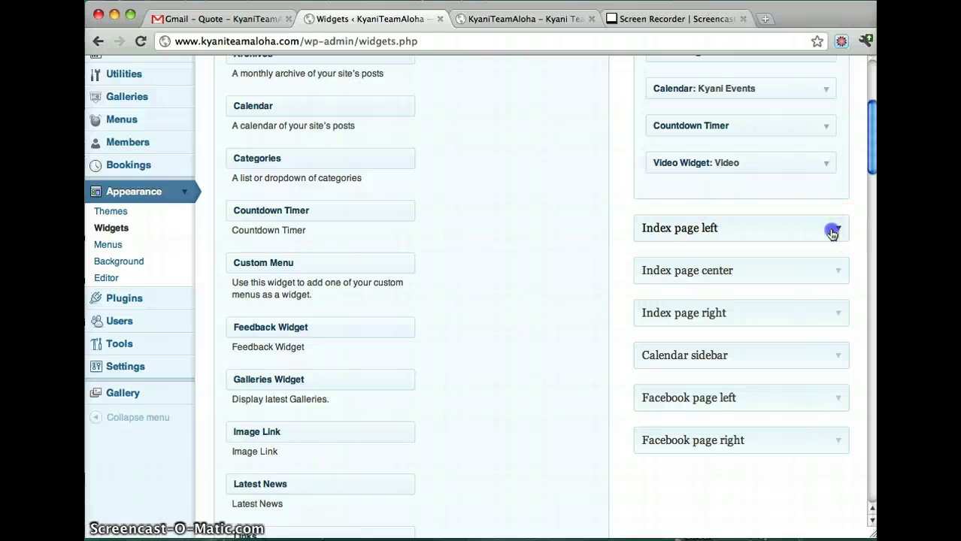
pyautogui.click(782, 313)
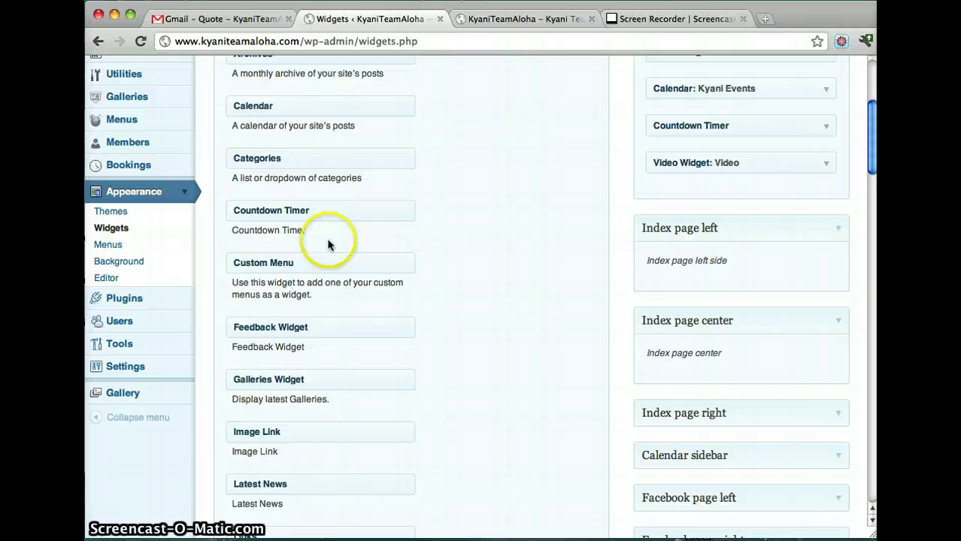
pyautogui.click(516, 18)
pyautogui.click(401, 17)
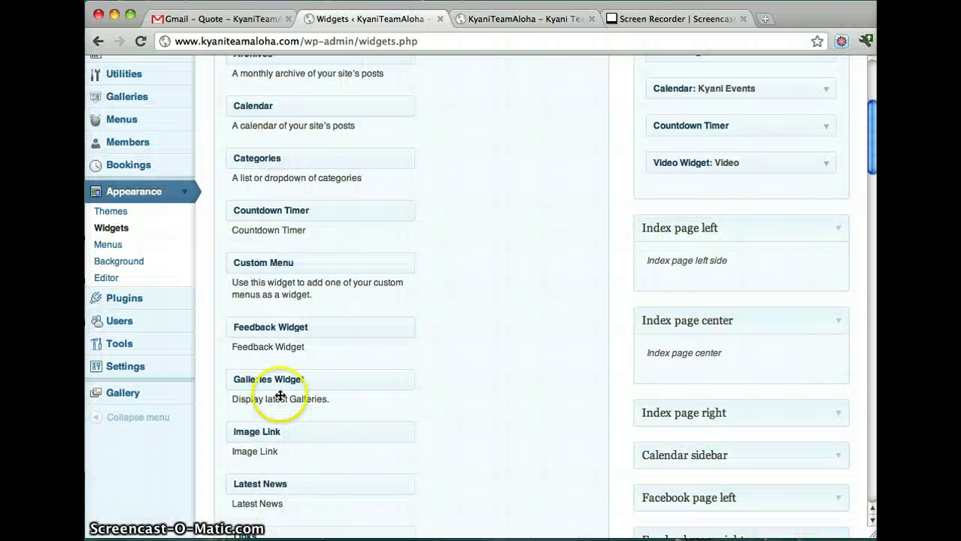